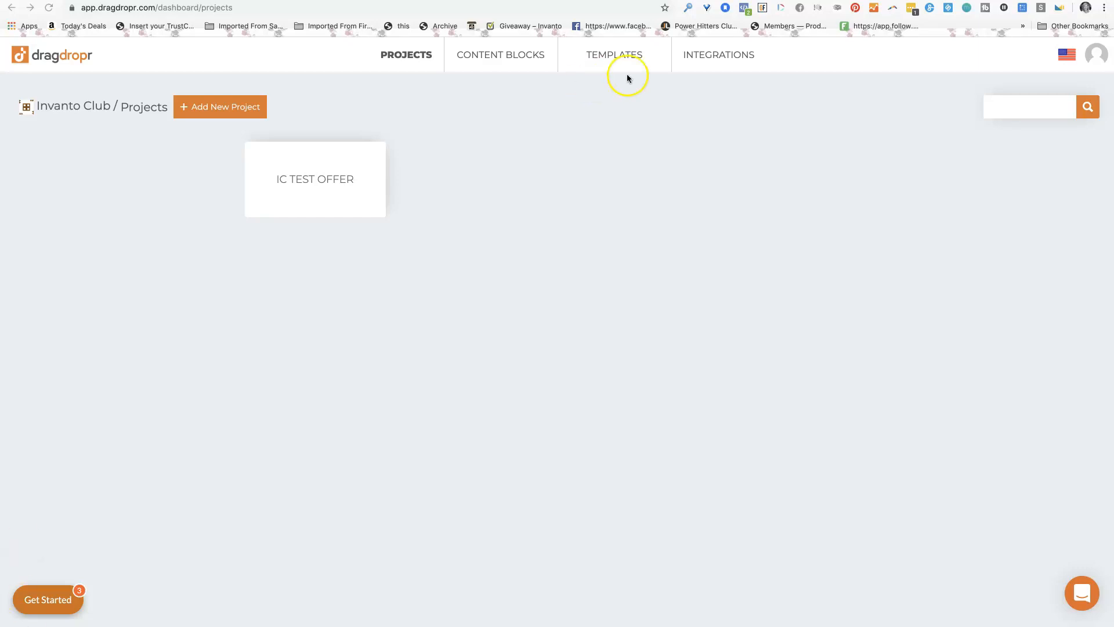
Install the DragDropr Chrome extension from its Chrome Web Store page, reached through the integrations list, and dismiss the installation notice
{"action": "left_click", "coordinate": [713, 57]}
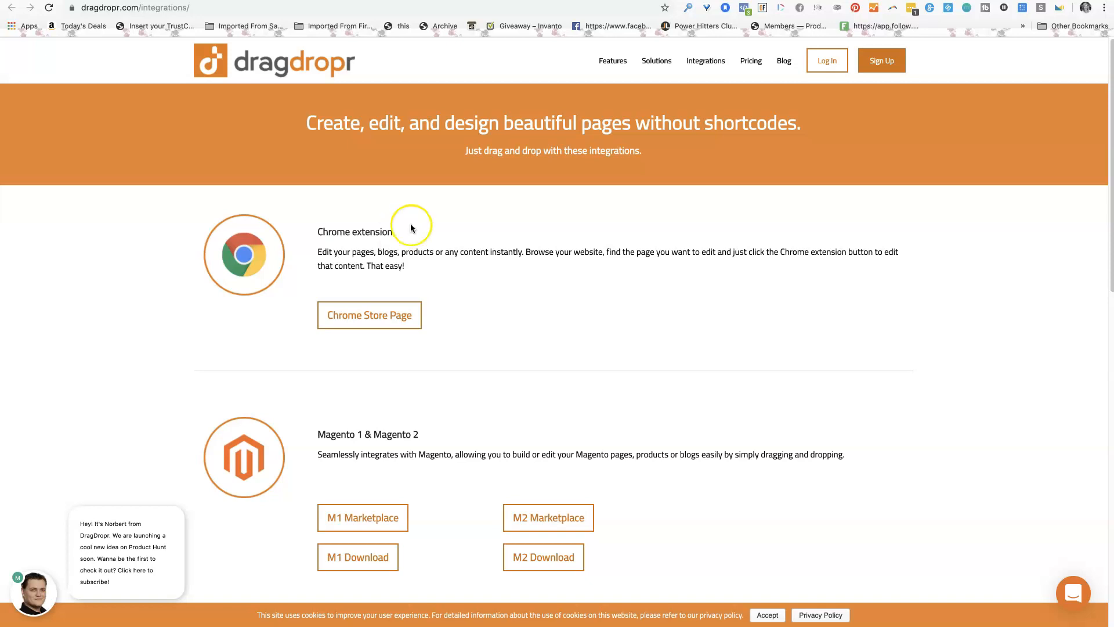
{"action": "left_click", "coordinate": [357, 315]}
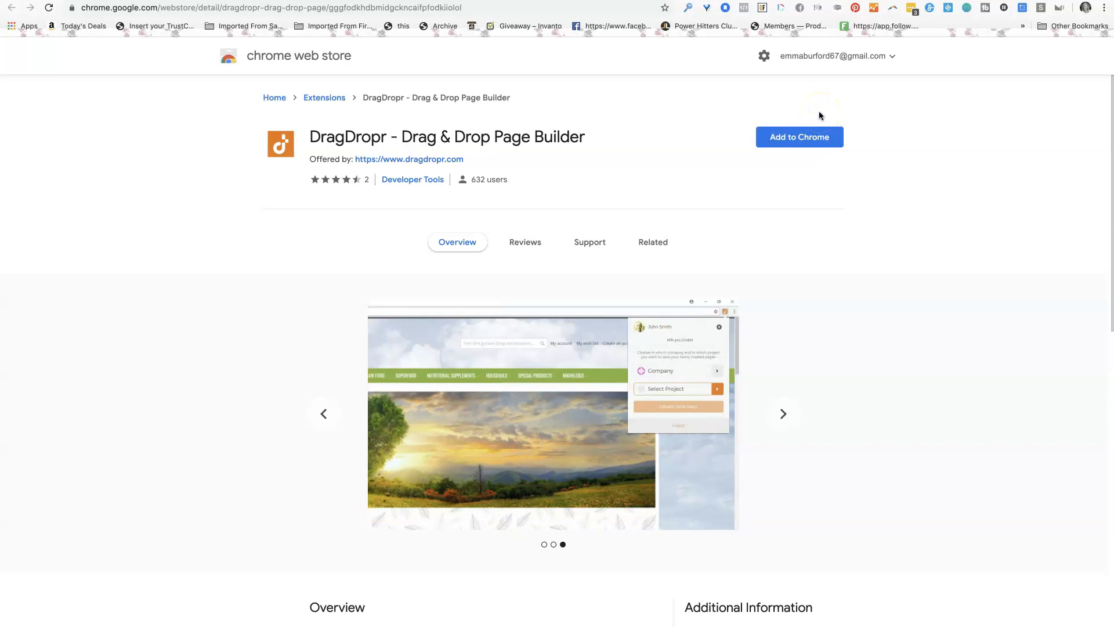
{"action": "left_click", "coordinate": [806, 138]}
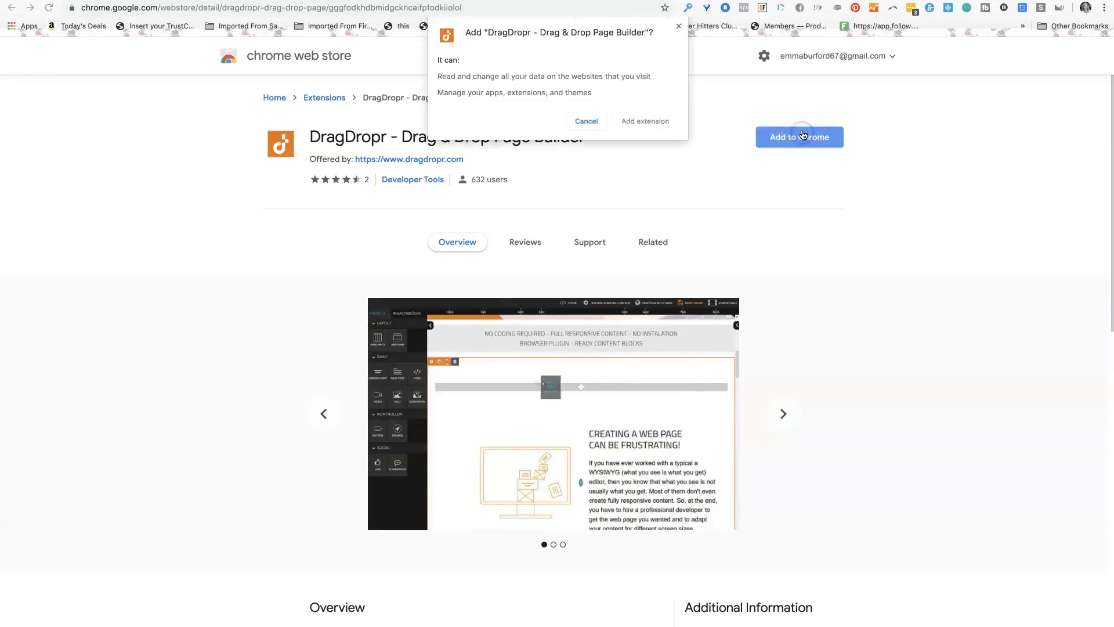
{"action": "left_click", "coordinate": [642, 121]}
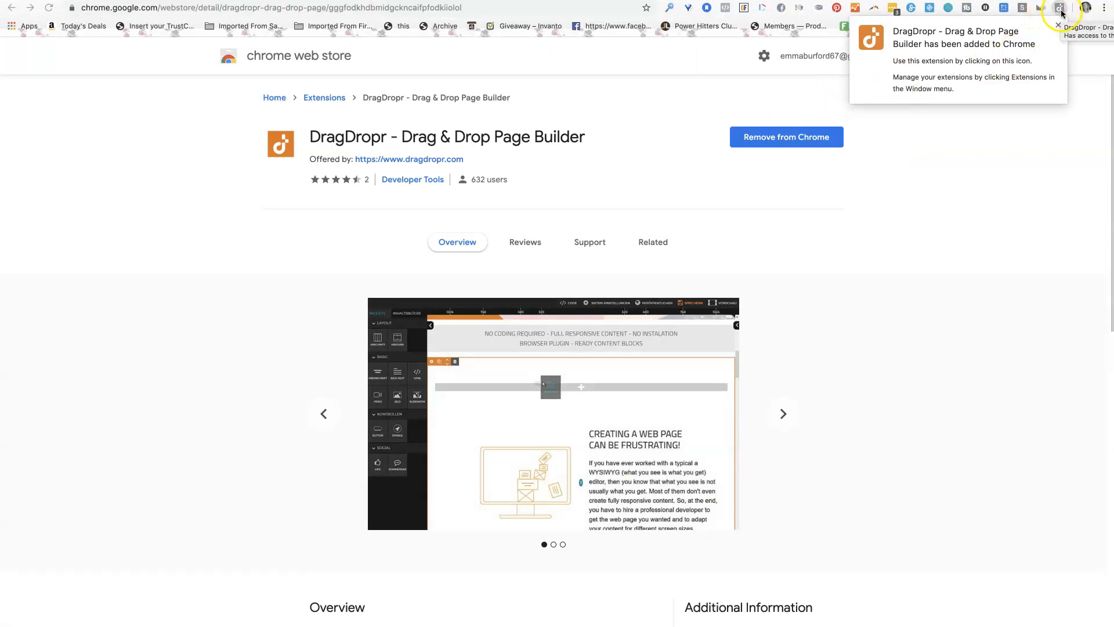
{"action": "key", "text": "super+equal"}
{"action": "key", "text": "super+equal"}
{"action": "key", "text": "super+equal"}
{"action": "key", "text": "super+equal"}
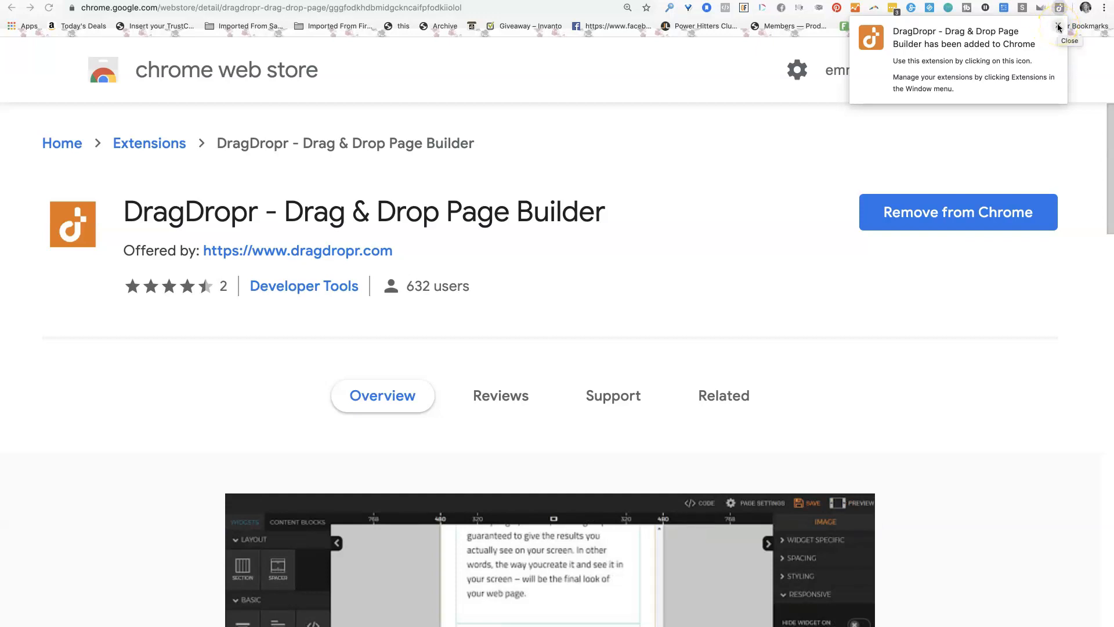
{"action": "left_click", "coordinate": [1058, 27]}
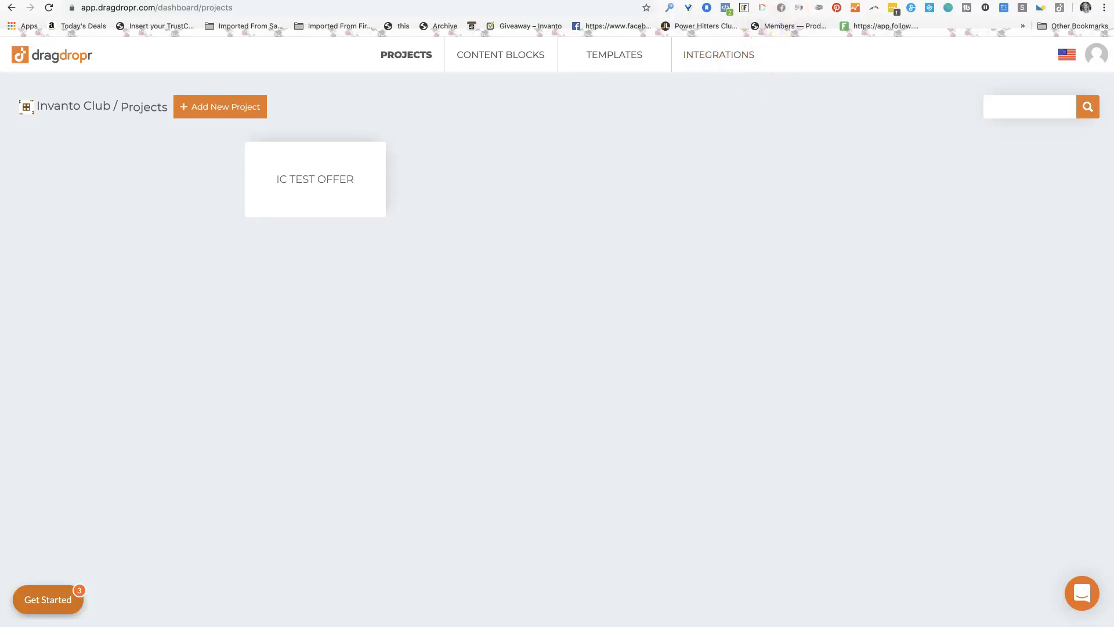
Look through the other available integrations on the DragDropr integrations page, including Magento, WordPress, Lightspeed and Shopify
{"action": "scroll", "coordinate": [733, 290], "scroll_direction": "down", "scroll_amount": 3}
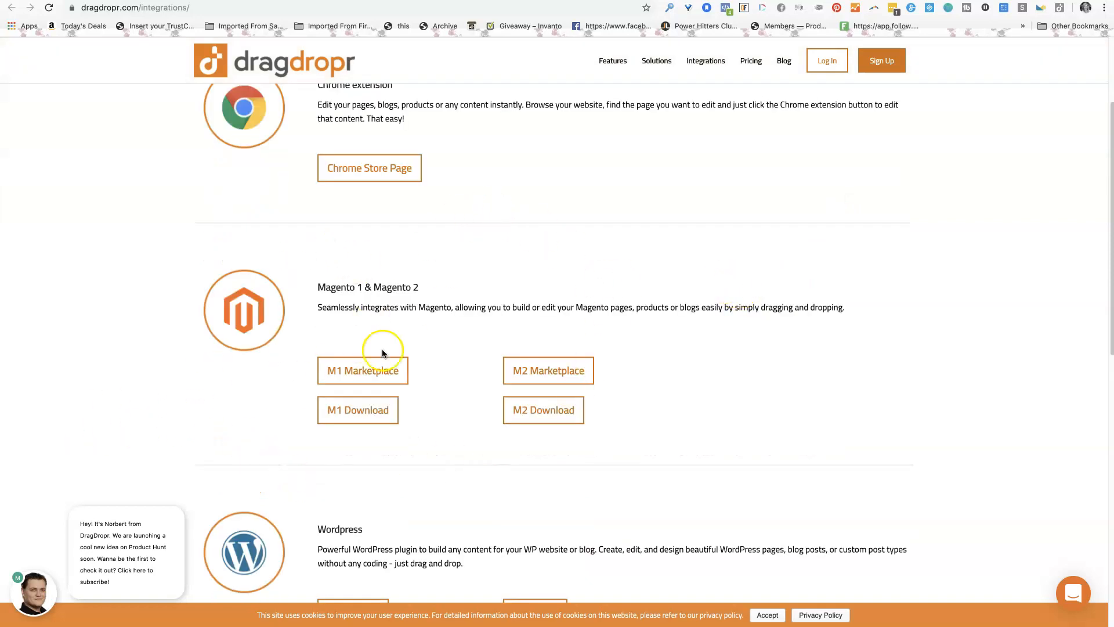
{"action": "scroll", "coordinate": [472, 409], "scroll_direction": "down", "scroll_amount": 4}
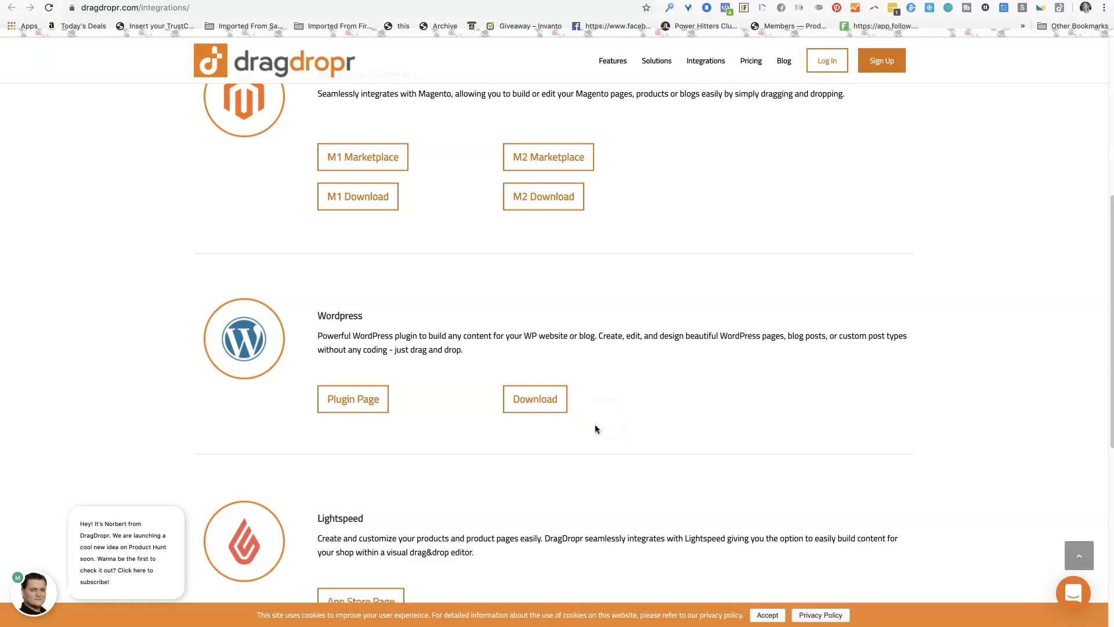
{"action": "scroll", "coordinate": [599, 417], "scroll_direction": "down", "scroll_amount": 3}
{"action": "scroll", "coordinate": [600, 410], "scroll_direction": "up", "scroll_amount": 3}
{"action": "scroll", "coordinate": [599, 410], "scroll_direction": "down", "scroll_amount": 14}
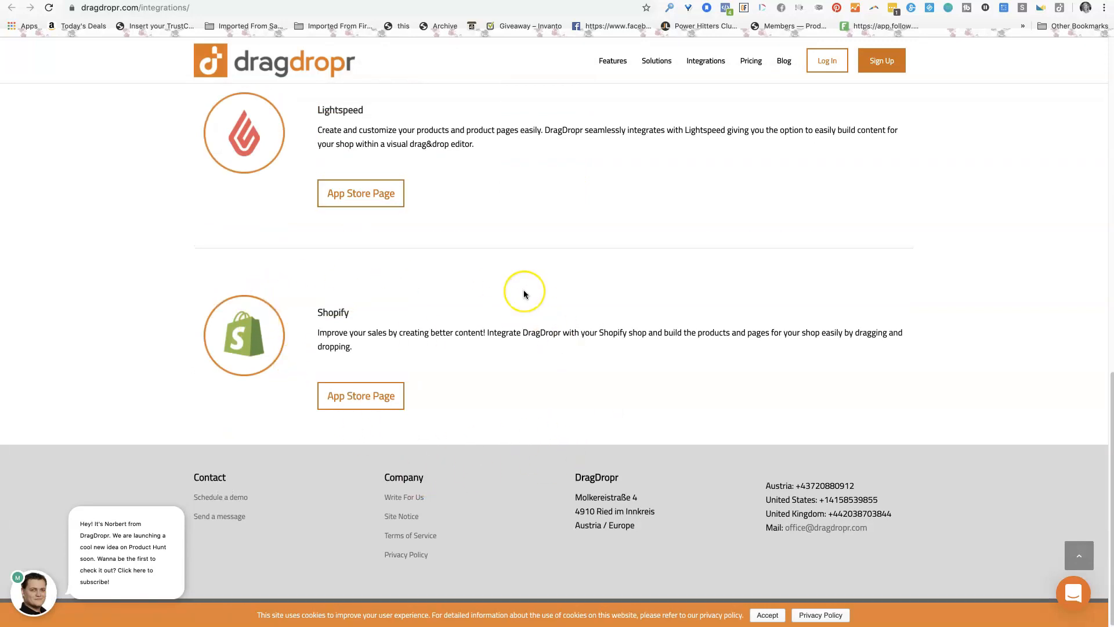
{"action": "scroll", "coordinate": [524, 294], "scroll_direction": "up", "scroll_amount": 20}
{"action": "scroll", "coordinate": [523, 294], "scroll_direction": "up", "scroll_amount": 1}
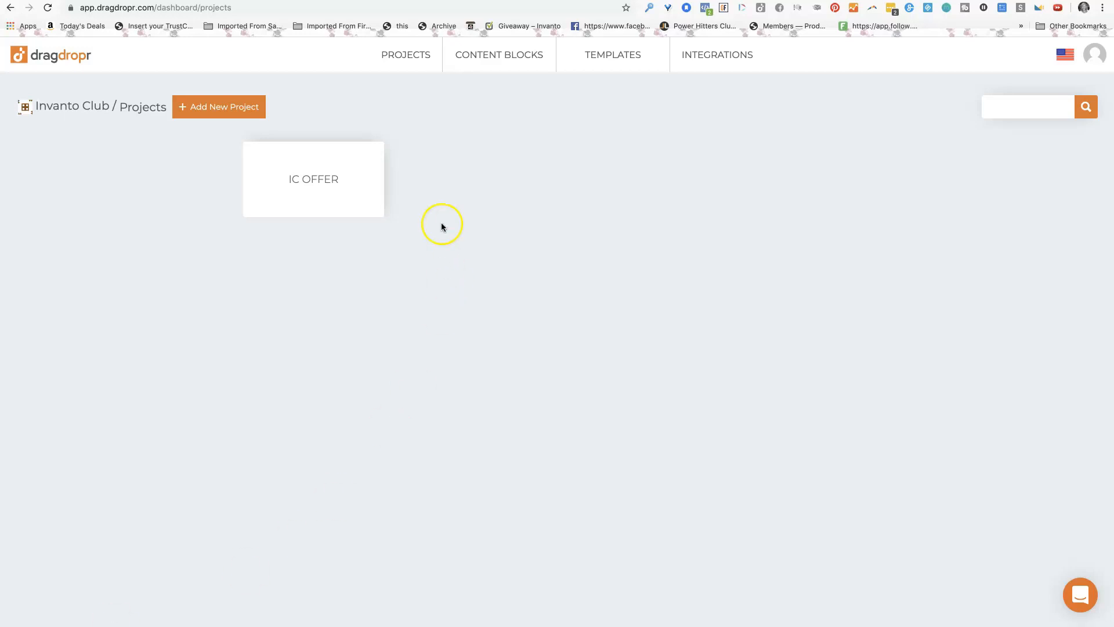
Open the IC Offer project and look over its existing pages and their settings, copy and delete options
{"action": "mouse_move", "coordinate": [239, 206]}
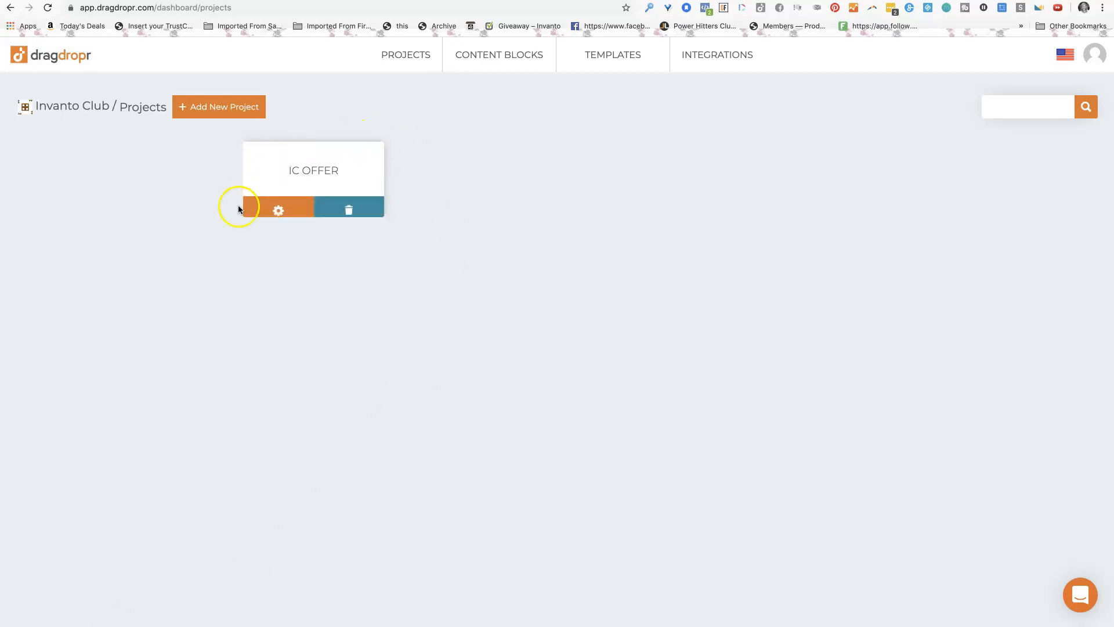
{"action": "left_click", "coordinate": [321, 165]}
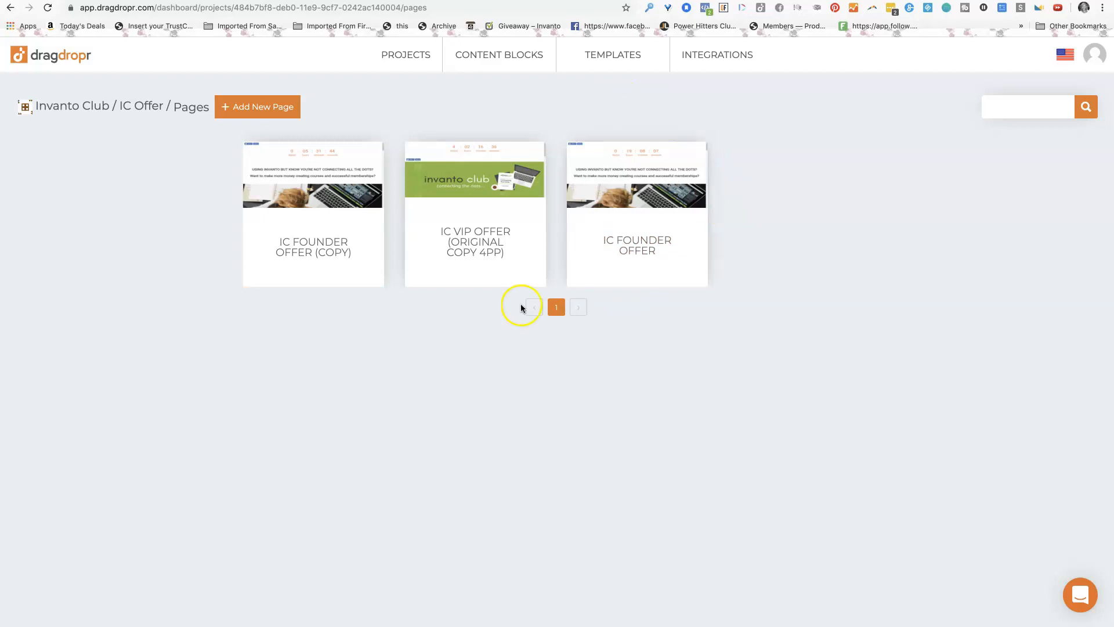
{"action": "mouse_move", "coordinate": [267, 264]}
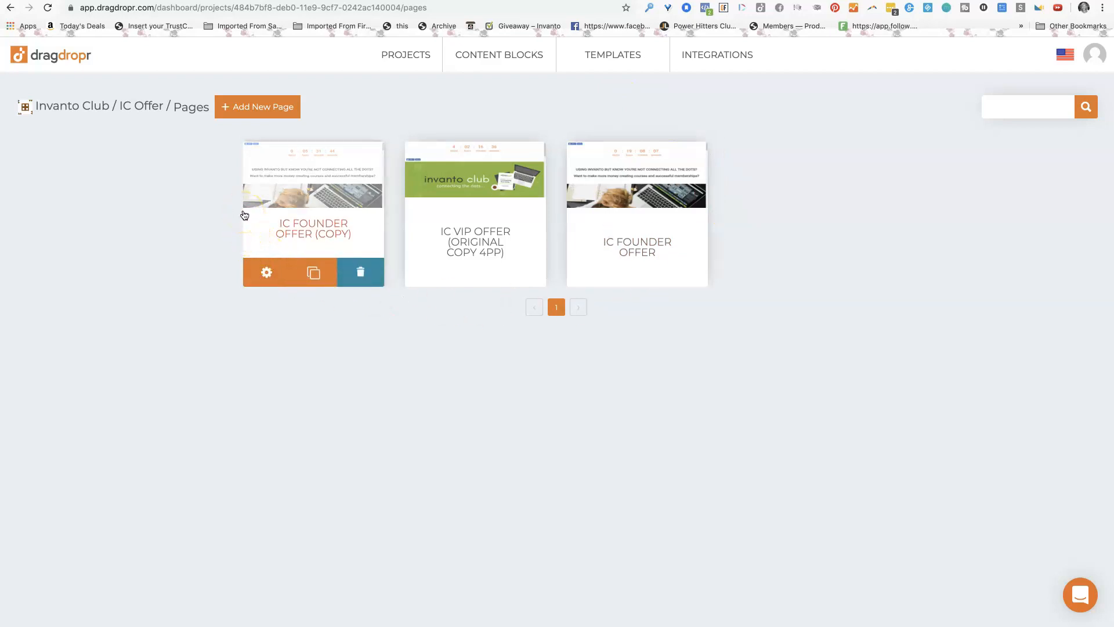
{"action": "mouse_move", "coordinate": [510, 174]}
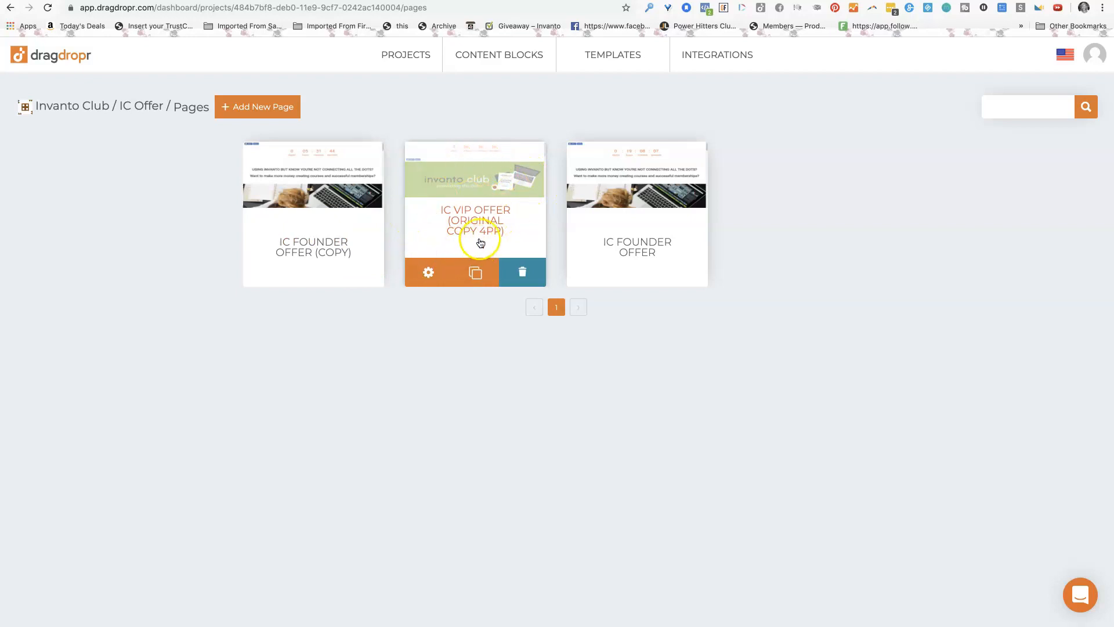
{"action": "left_click", "coordinate": [486, 272]}
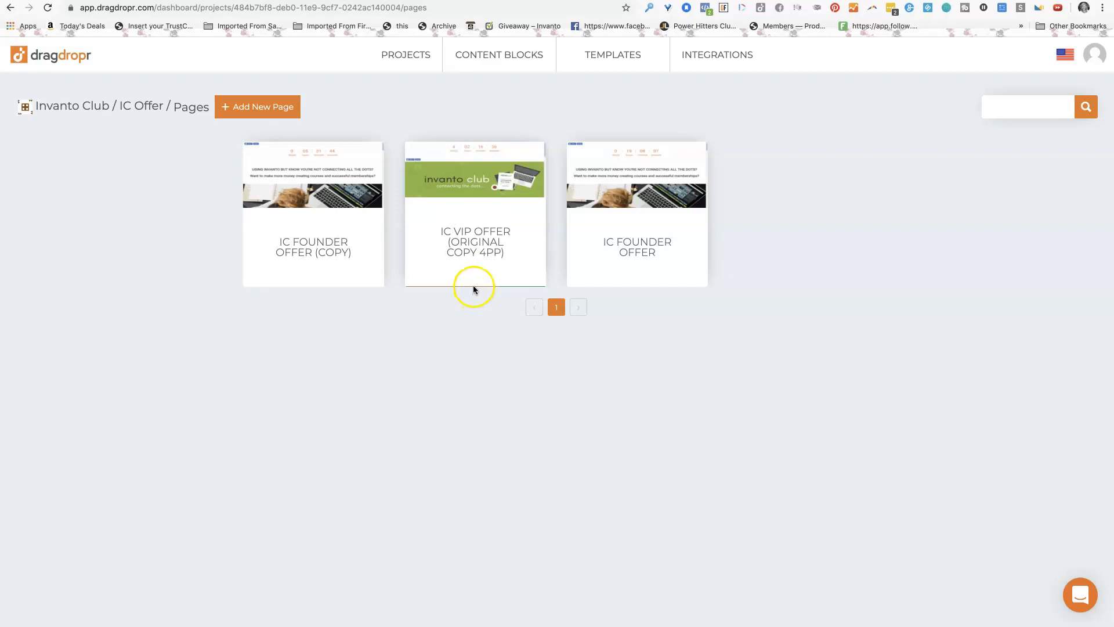
{"action": "mouse_move", "coordinate": [304, 233]}
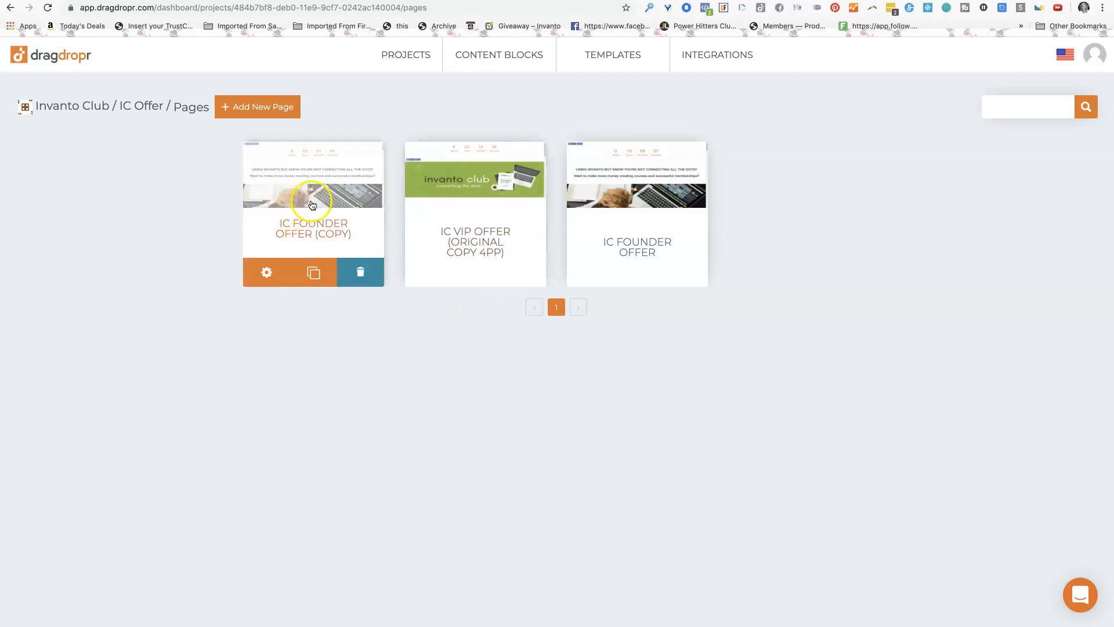
{"action": "left_click", "coordinate": [309, 275]}
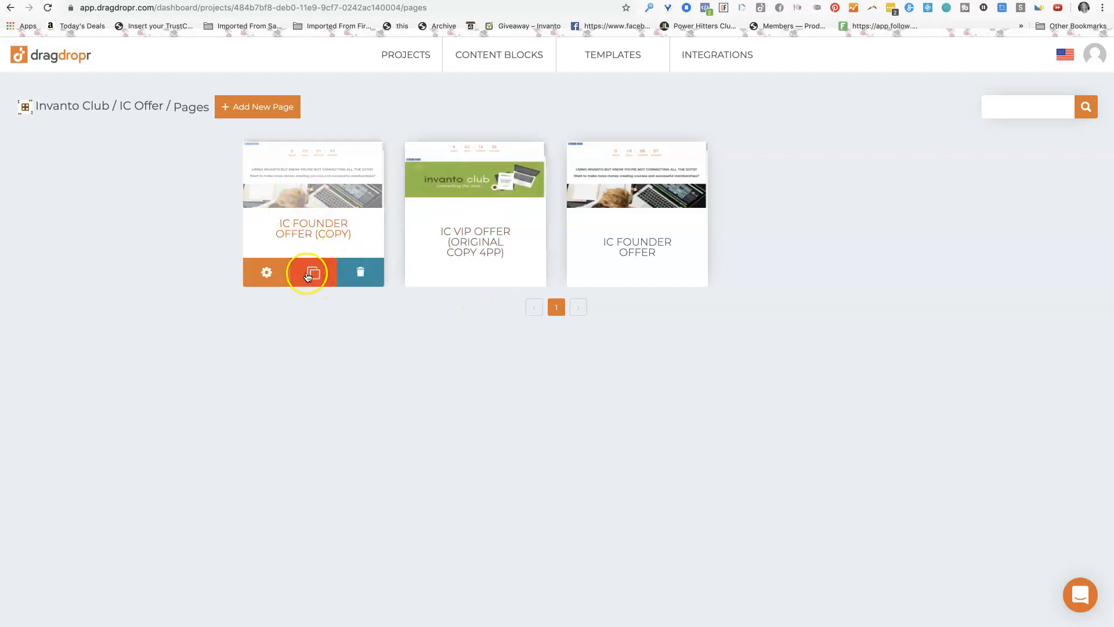
{"action": "left_click", "coordinate": [629, 232]}
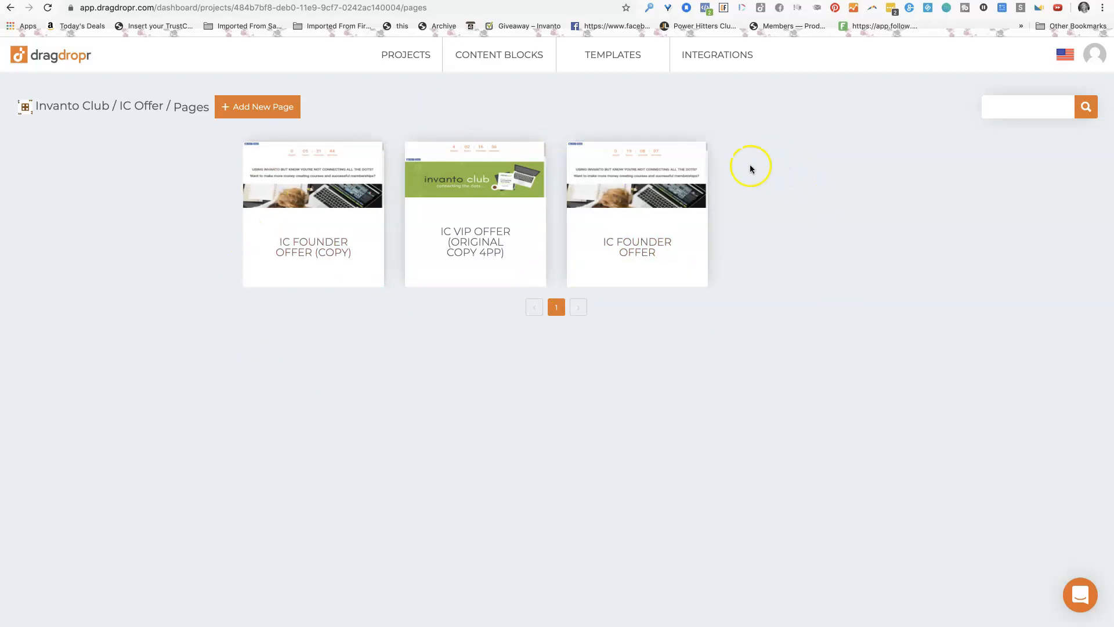
{"action": "mouse_move", "coordinate": [483, 225]}
Add a new page to the IC Offer project and dismiss the introductory widget tip in the editor
{"action": "left_click", "coordinate": [261, 109]}
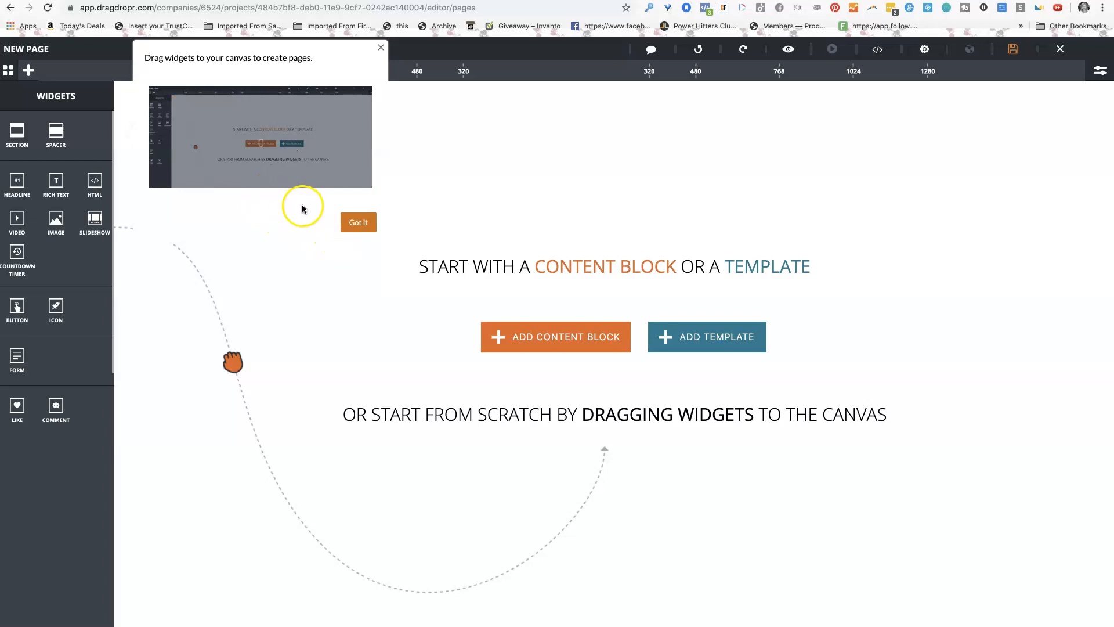
{"action": "left_click", "coordinate": [358, 222]}
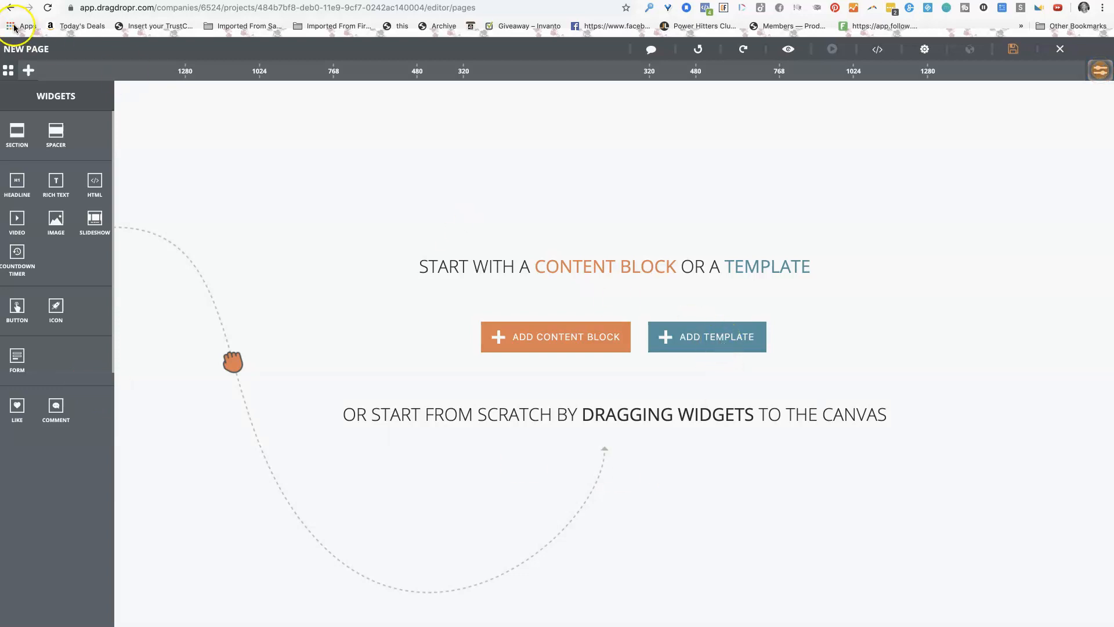
{"action": "left_click", "coordinate": [28, 69]}
{"action": "left_click", "coordinate": [27, 72]}
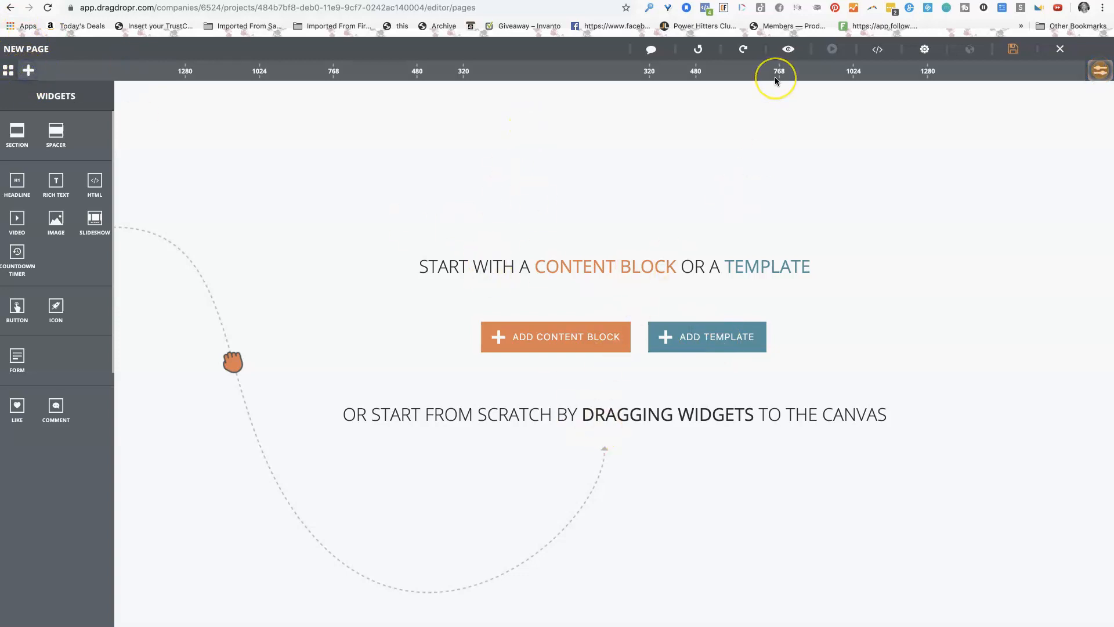
Browse the page templates, filter them by the Create an Event funnel type, and load the Donuts Live Here template
{"action": "left_click", "coordinate": [705, 340]}
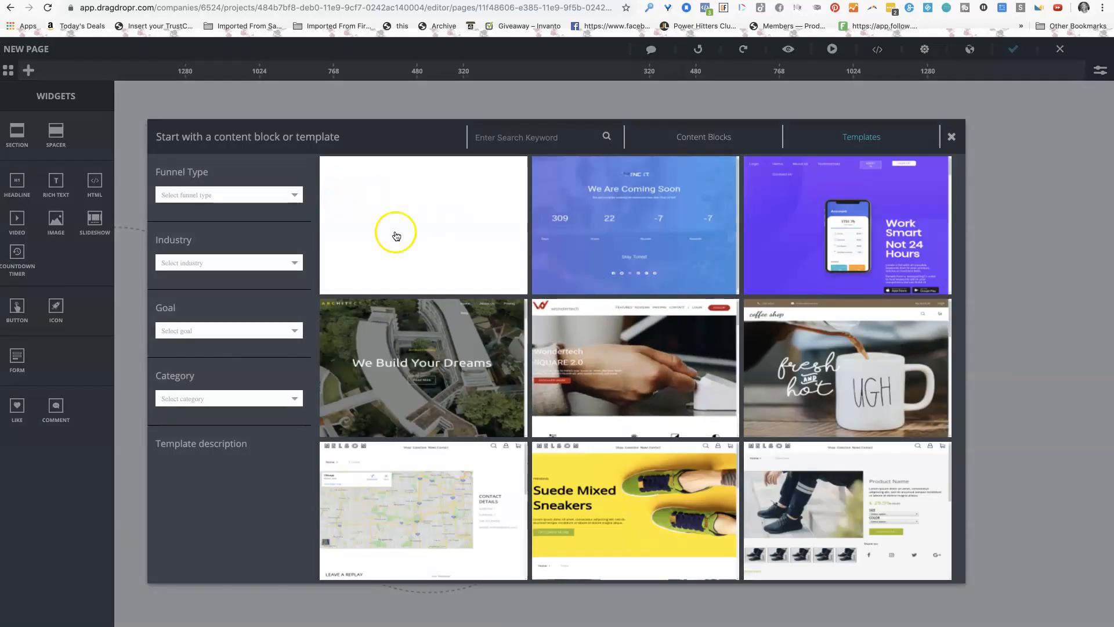
{"action": "scroll", "coordinate": [479, 290], "scroll_direction": "down", "scroll_amount": 2}
{"action": "scroll", "coordinate": [479, 295], "scroll_direction": "down", "scroll_amount": 15}
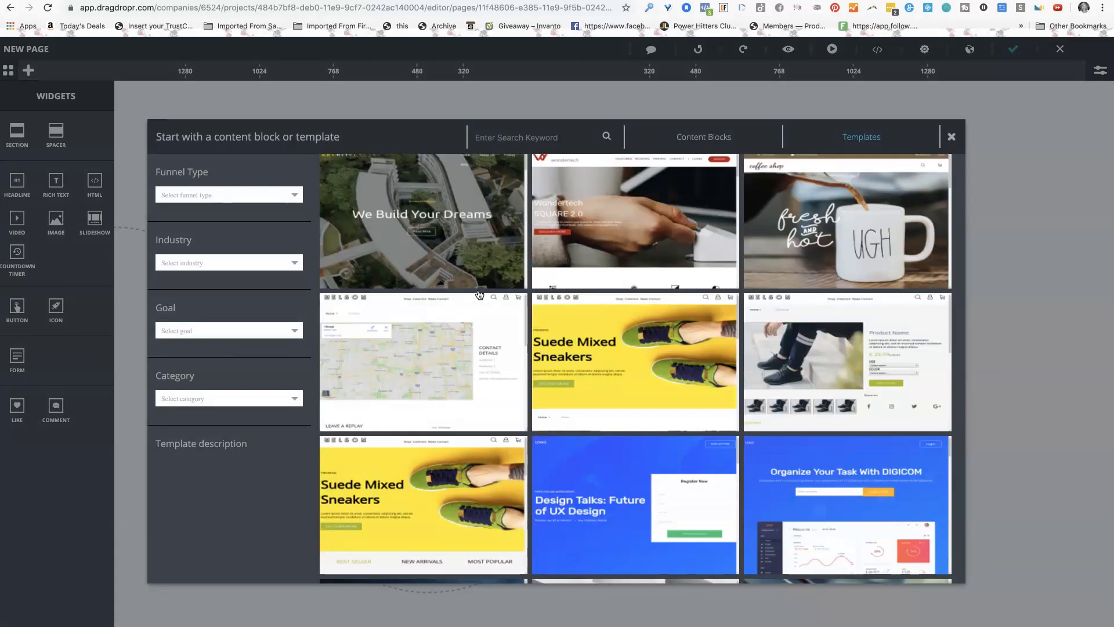
{"action": "scroll", "coordinate": [479, 294], "scroll_direction": "down", "scroll_amount": 14}
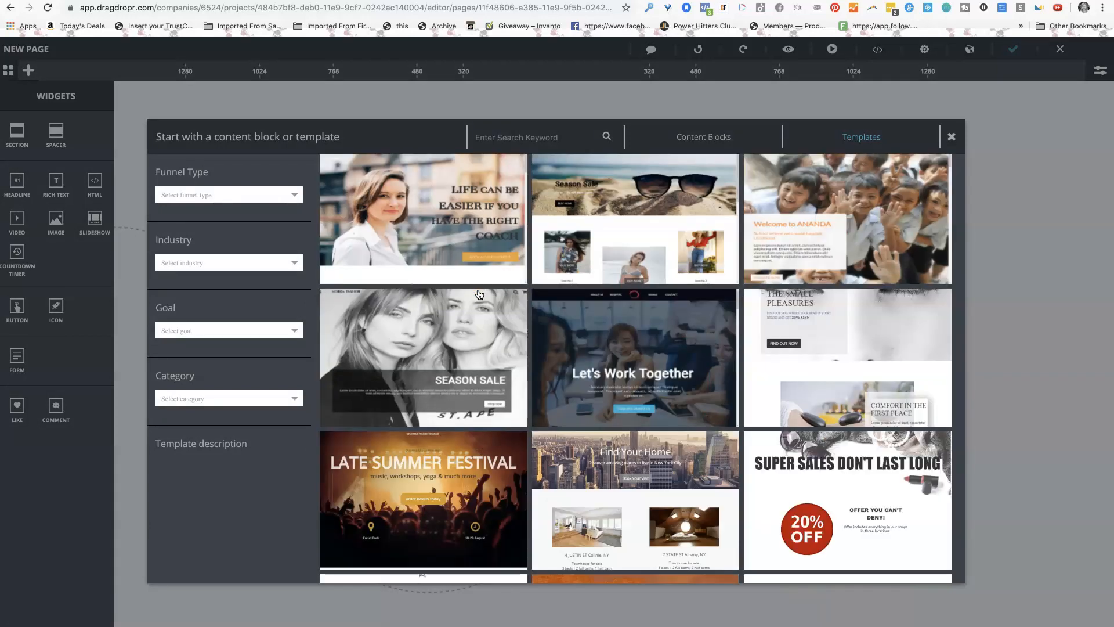
{"action": "scroll", "coordinate": [479, 294], "scroll_direction": "down", "scroll_amount": 5}
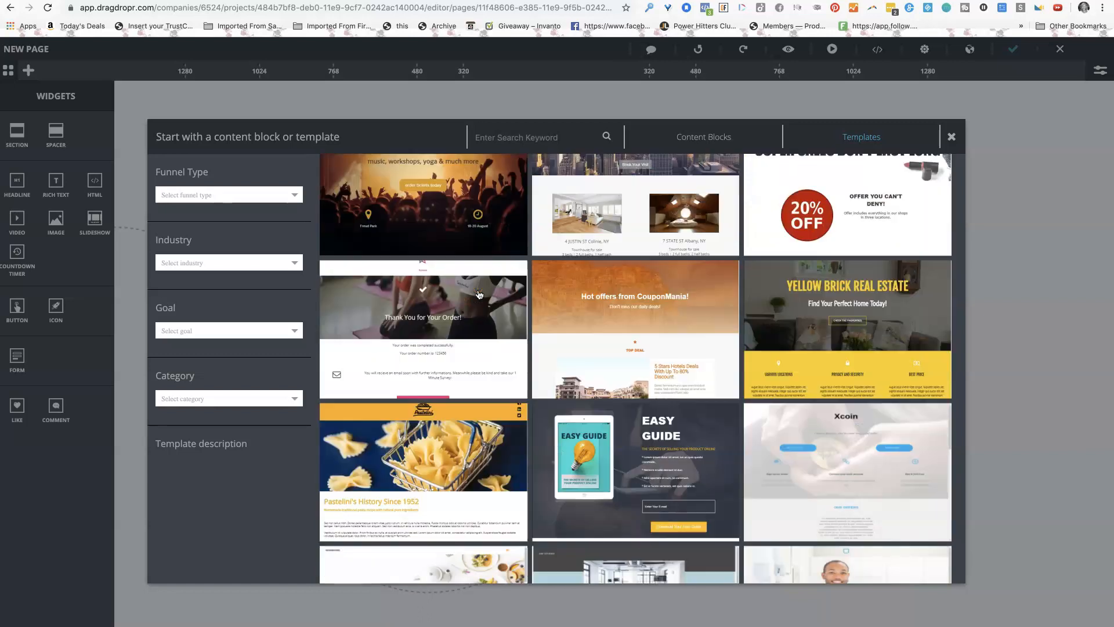
{"action": "left_click", "coordinate": [293, 198]}
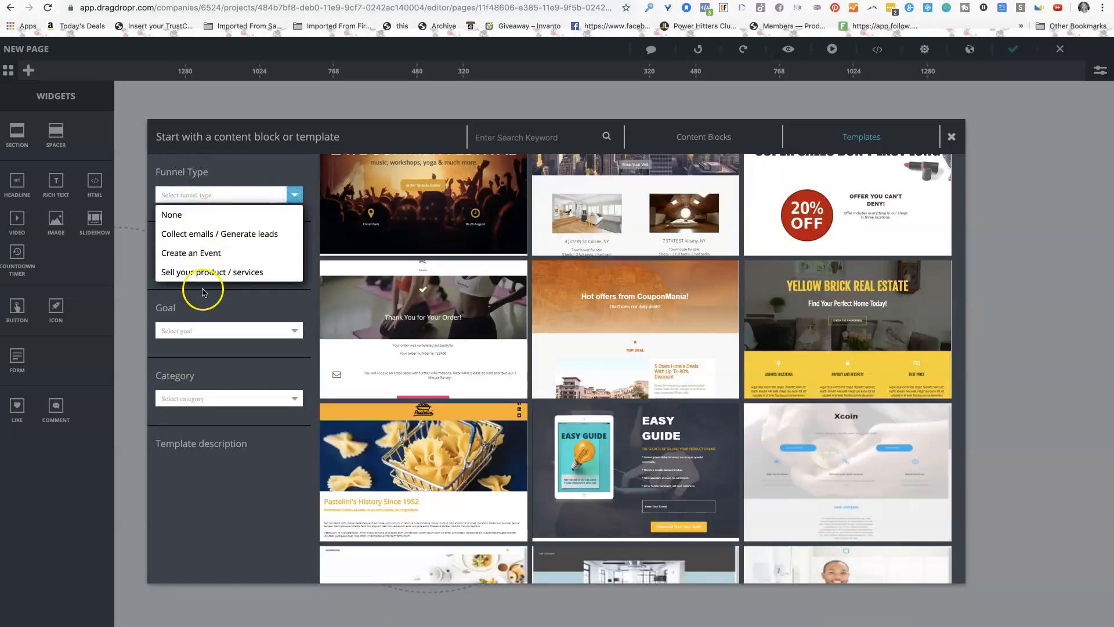
{"action": "left_click", "coordinate": [210, 253]}
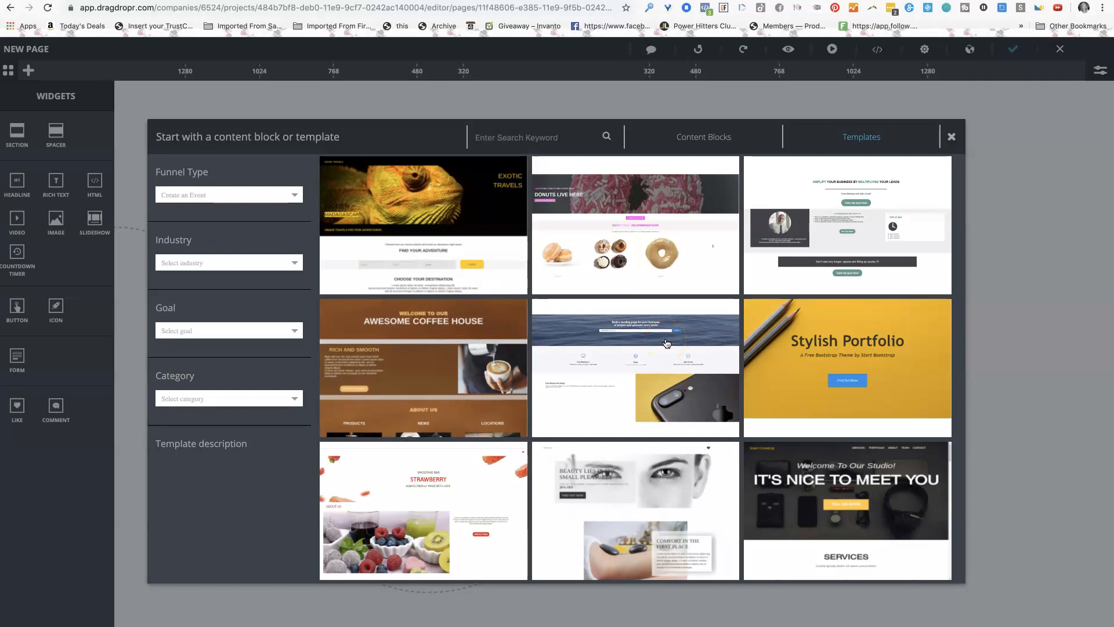
{"action": "left_click", "coordinate": [651, 222]}
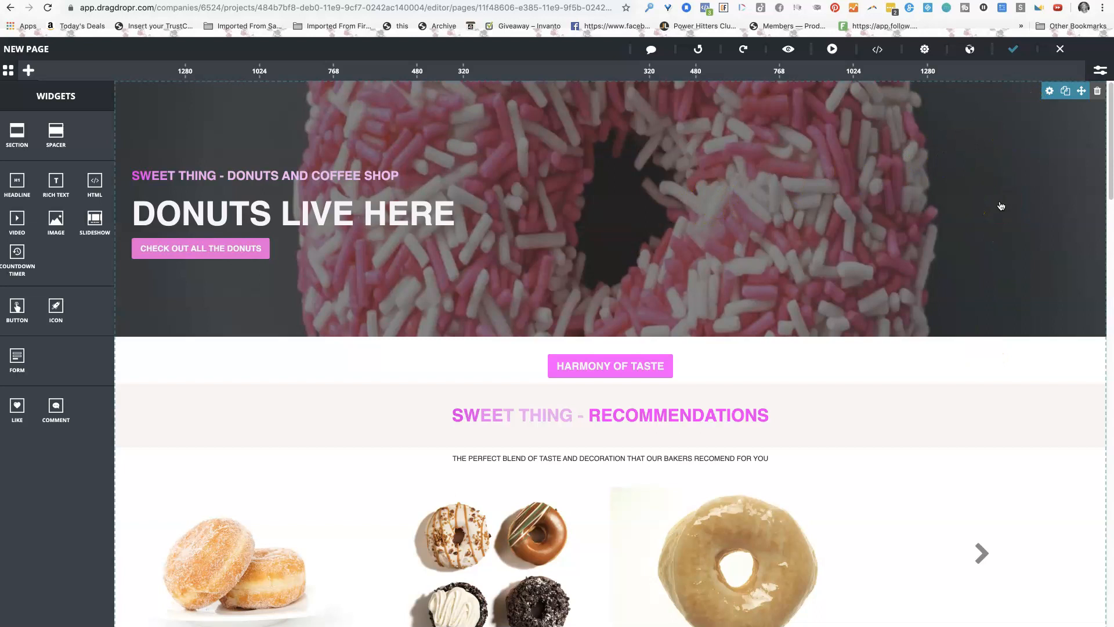
Examine the donut hero block's spacing, styling and responsive settings and its Additional CSS editor
{"action": "left_click", "coordinate": [1048, 95]}
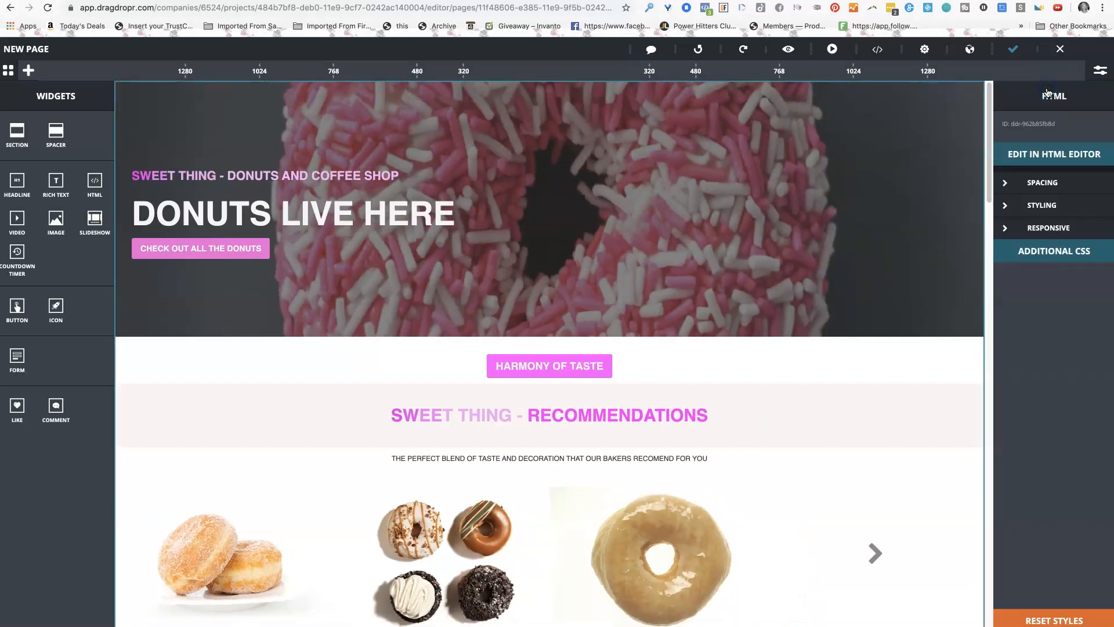
{"action": "left_click", "coordinate": [1008, 182]}
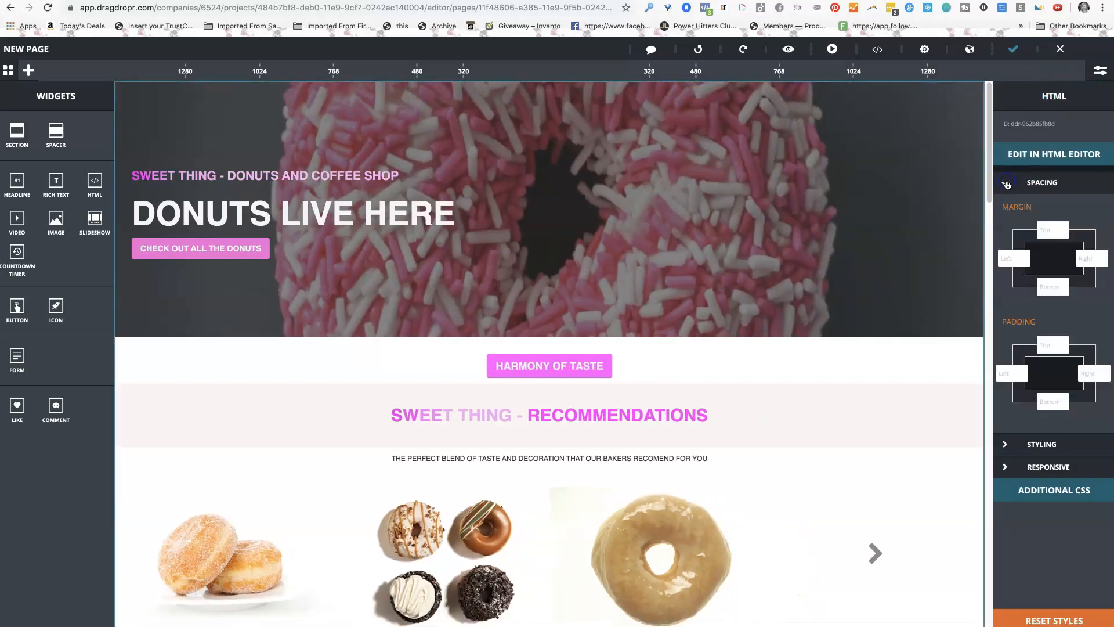
{"action": "left_click", "coordinate": [1005, 445]}
{"action": "scroll", "coordinate": [1006, 455], "scroll_direction": "down", "scroll_amount": 5}
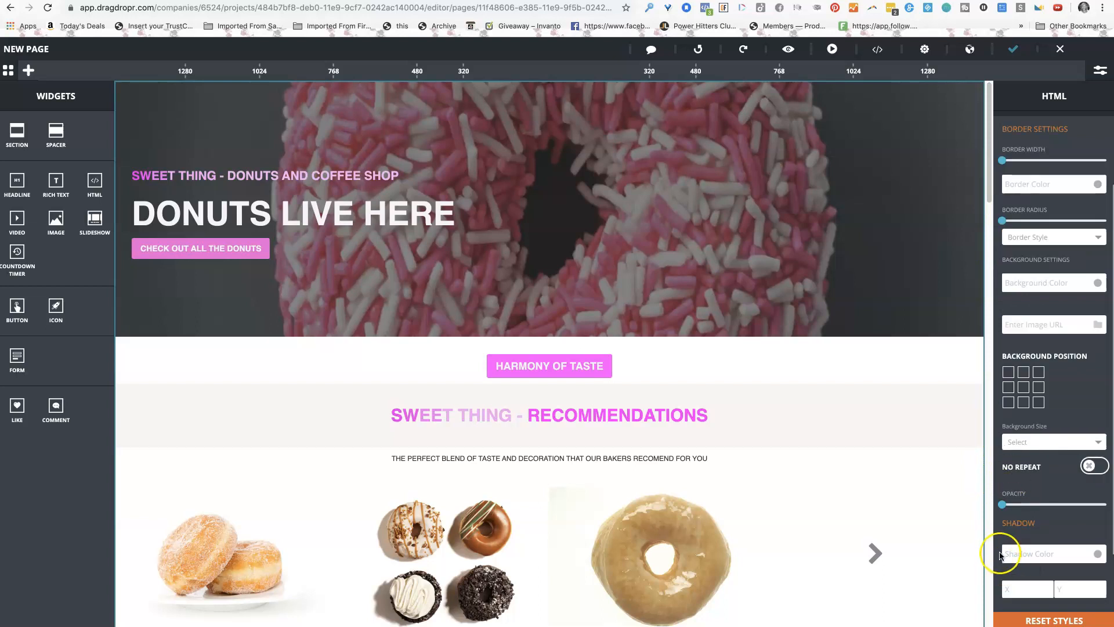
{"action": "left_click", "coordinate": [1004, 578]}
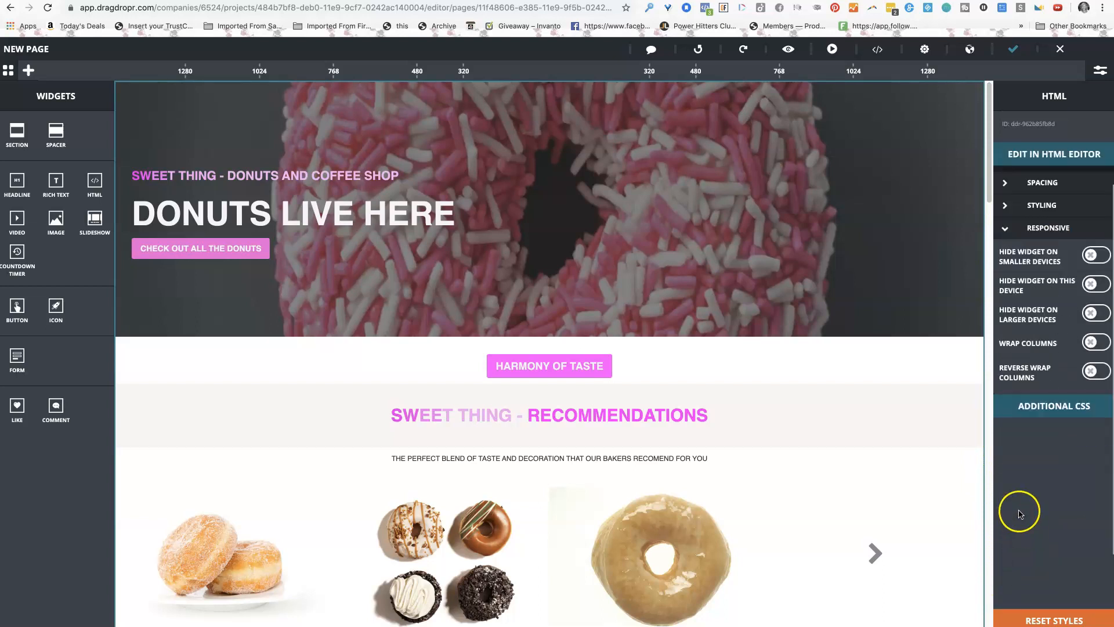
{"action": "left_click", "coordinate": [1039, 408]}
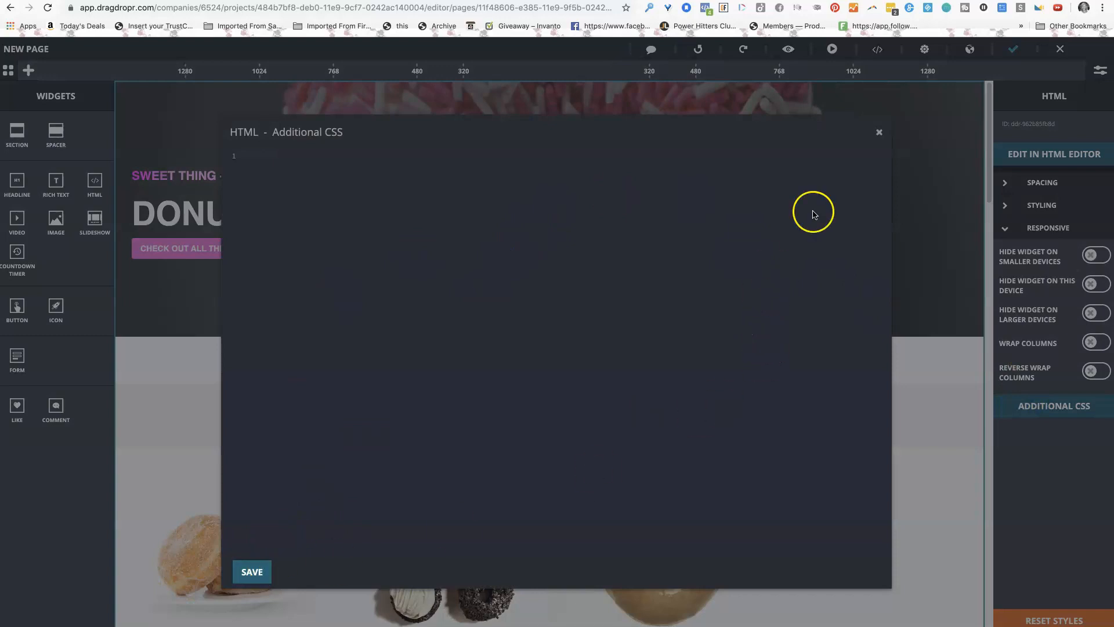
{"action": "left_click", "coordinate": [879, 132]}
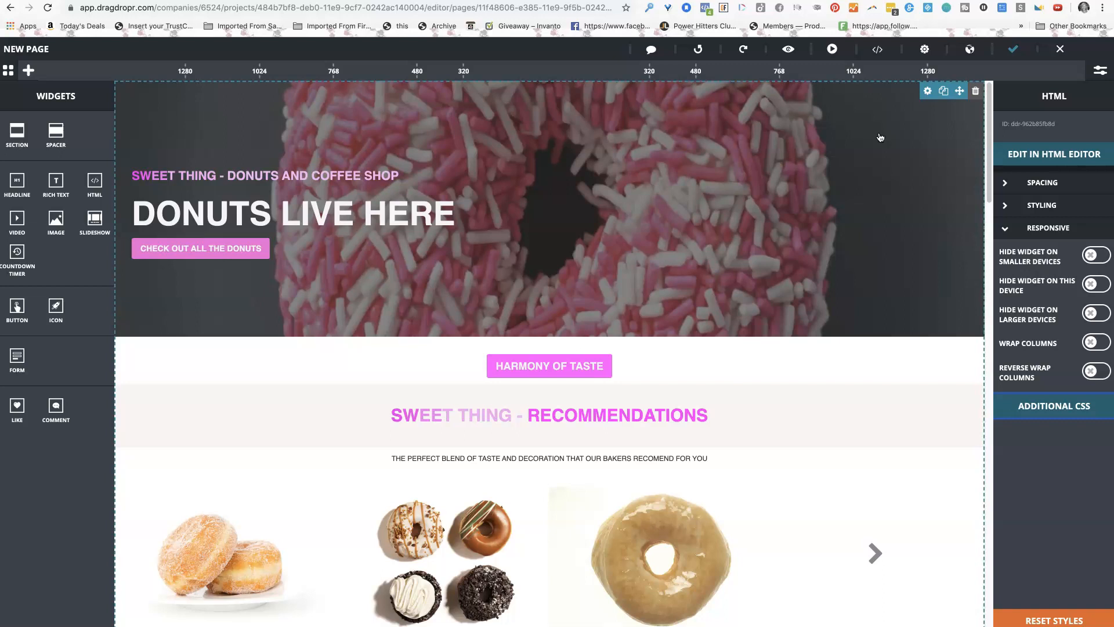
{"action": "left_click", "coordinate": [196, 246]}
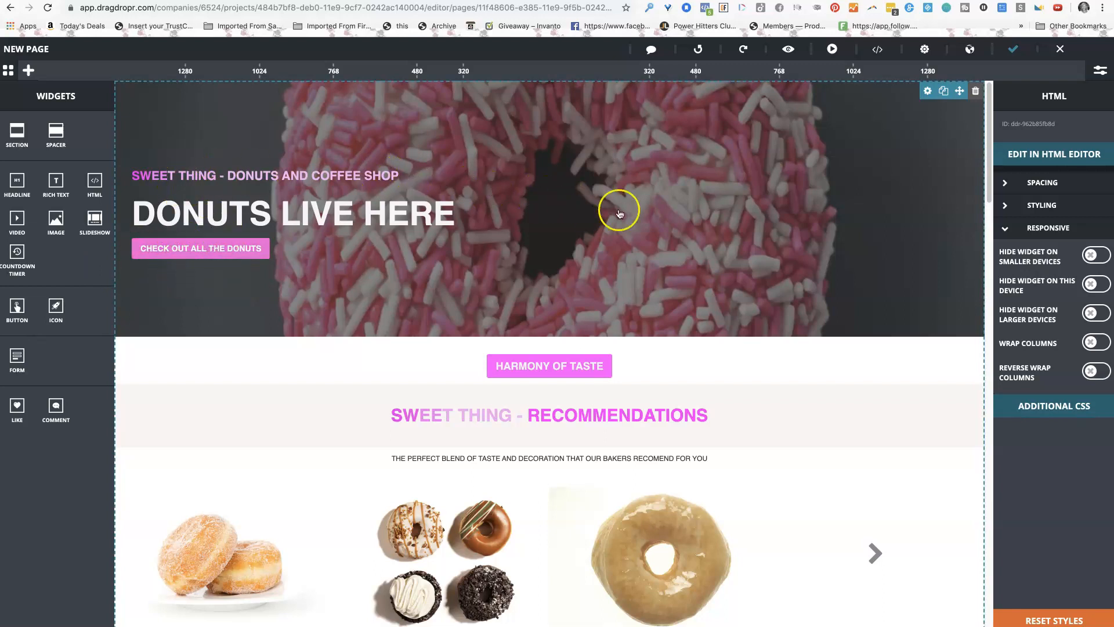
Duplicate the donut page content as a second column and undo the duplication
{"action": "left_click", "coordinate": [944, 91]}
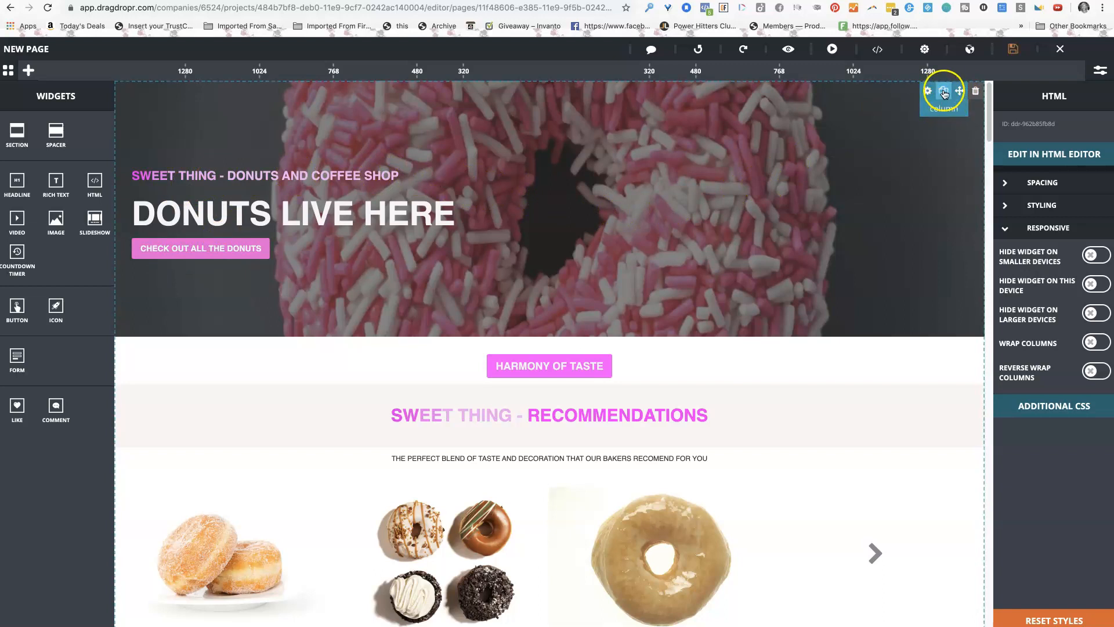
{"action": "left_click", "coordinate": [948, 109]}
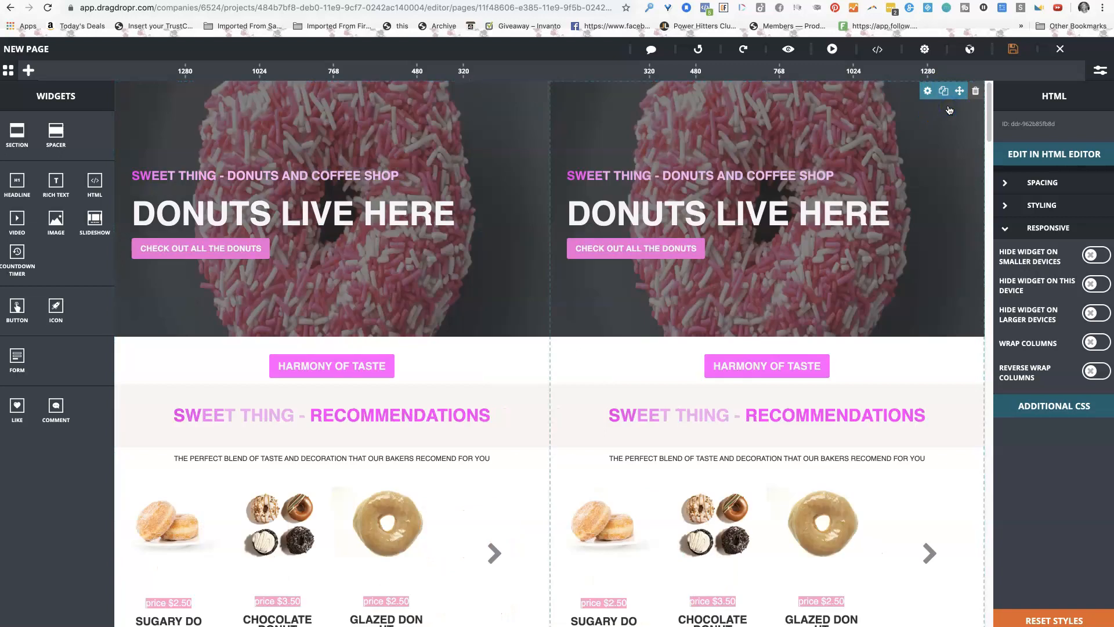
{"action": "mouse_move", "coordinate": [937, 100]}
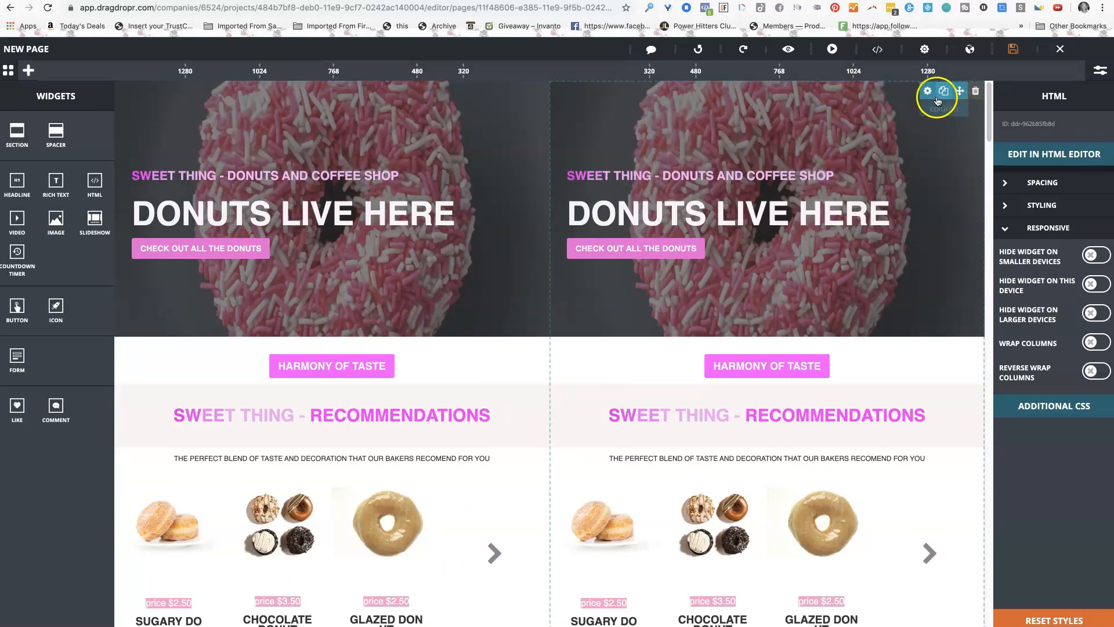
{"action": "left_click", "coordinate": [700, 51]}
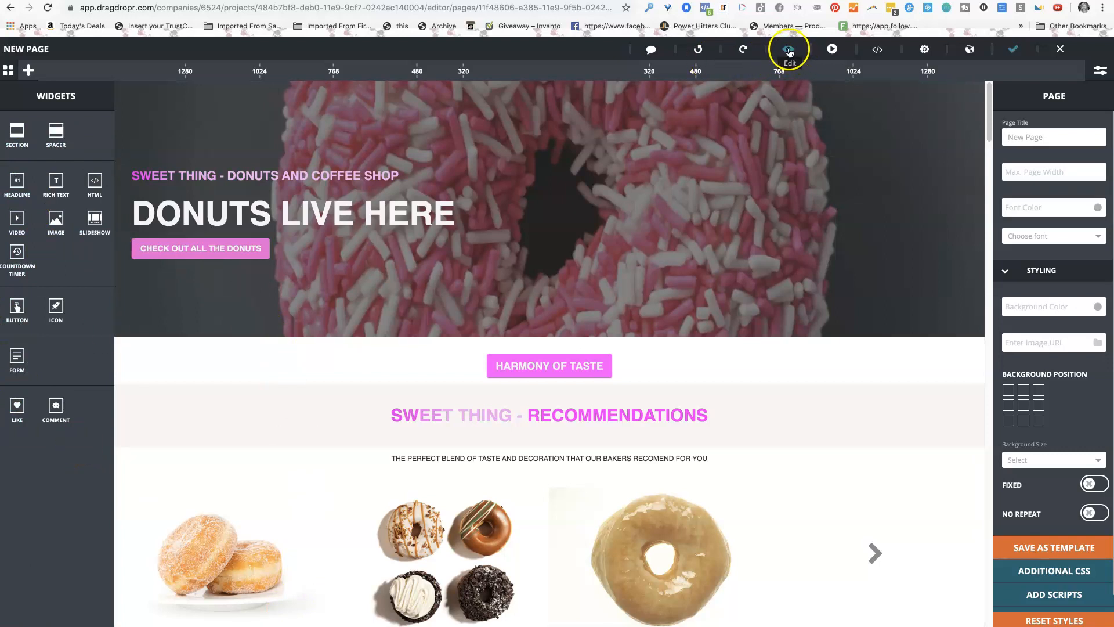
Preview the donut page live and look through its sections from the hero down to the recommendations and new offers
{"action": "left_click", "coordinate": [832, 49]}
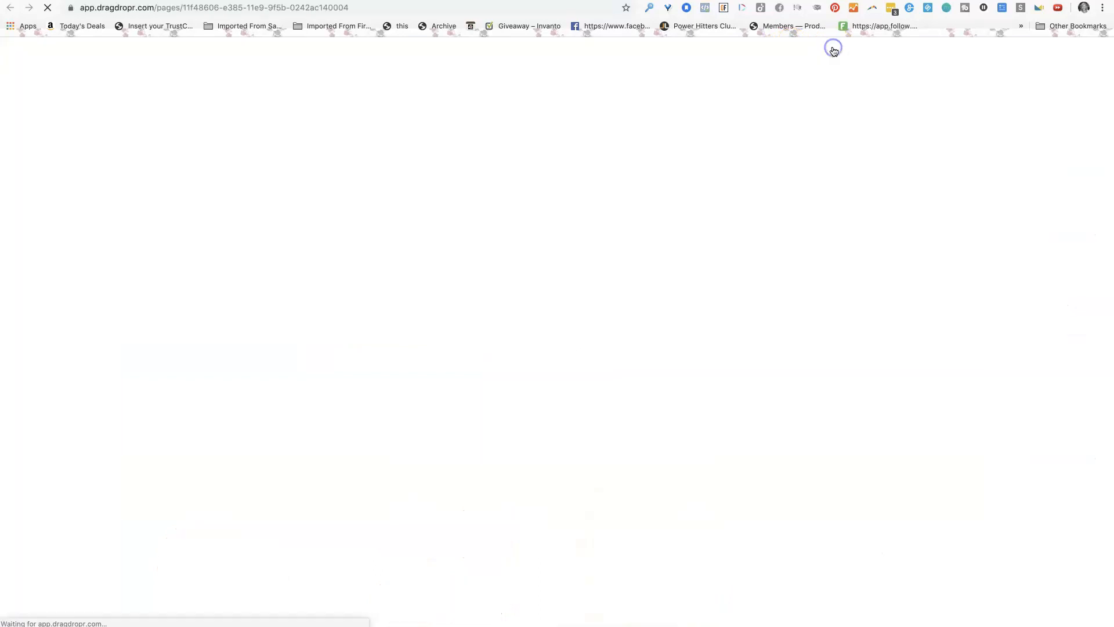
{"action": "scroll", "coordinate": [816, 228], "scroll_direction": "down", "scroll_amount": 4}
{"action": "scroll", "coordinate": [816, 229], "scroll_direction": "down", "scroll_amount": 15}
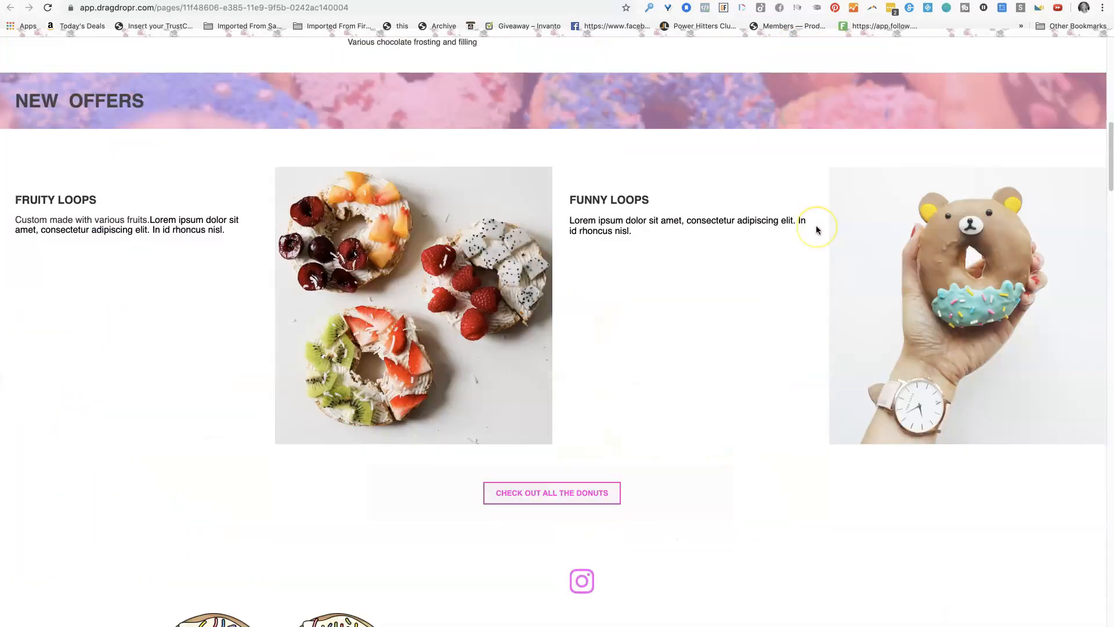
{"action": "scroll", "coordinate": [816, 227], "scroll_direction": "down", "scroll_amount": 15}
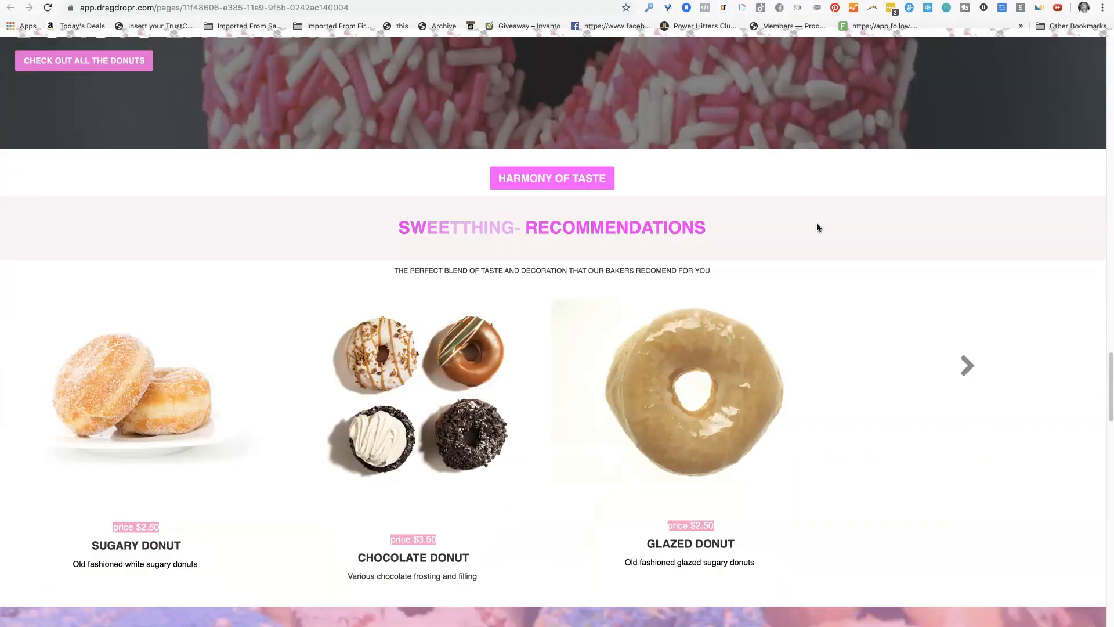
{"action": "scroll", "coordinate": [816, 222], "scroll_direction": "up", "scroll_amount": 20}
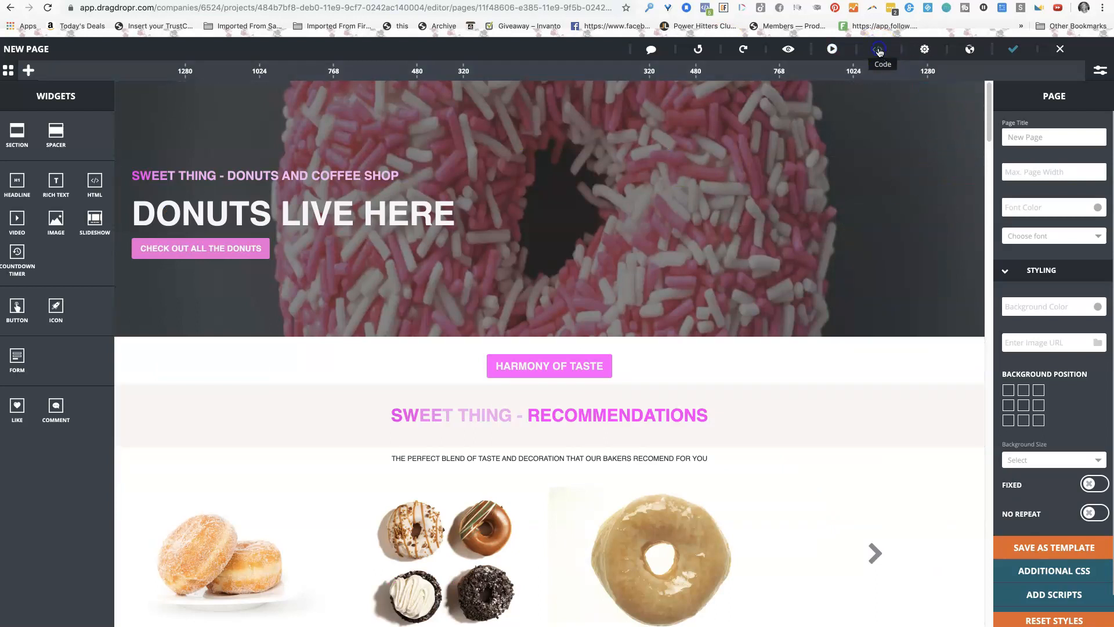
Examine the page's exported code, close the export and open the page settings
{"action": "left_click", "coordinate": [879, 51]}
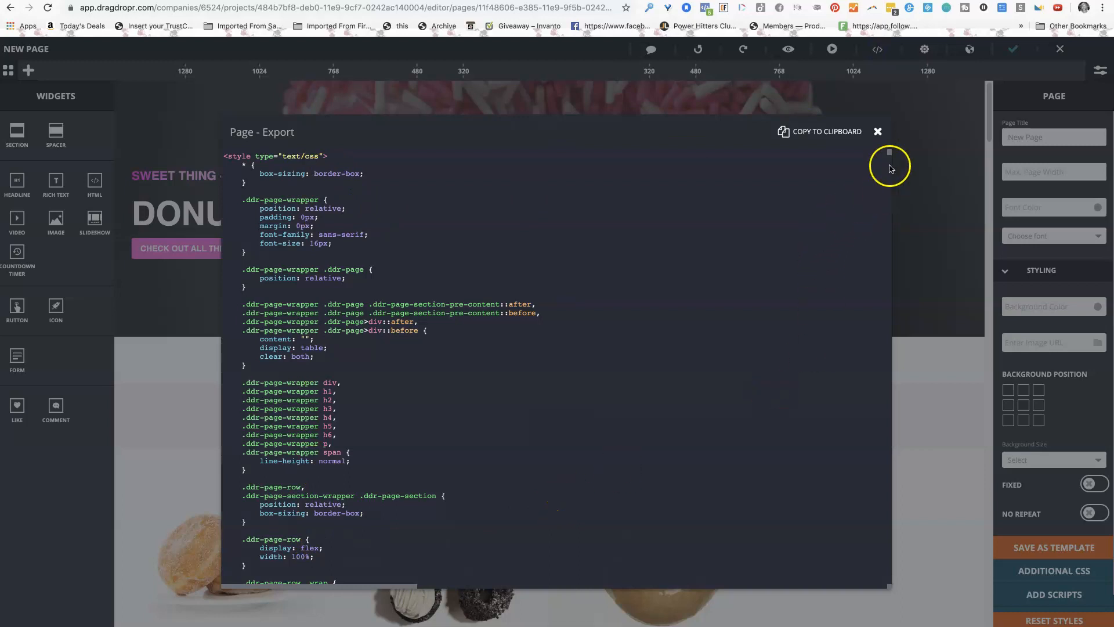
{"action": "left_click", "coordinate": [878, 133]}
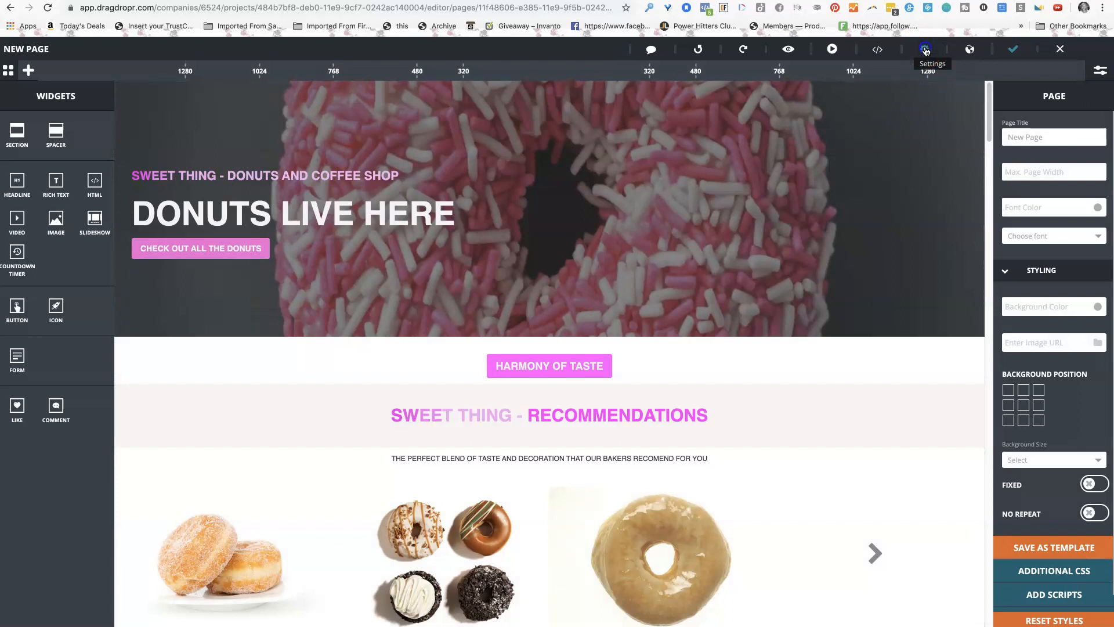
{"action": "left_click", "coordinate": [925, 51]}
Look over the publishing options and the fields for publishing to a domain, and leave the page editor
{"action": "left_click", "coordinate": [970, 52]}
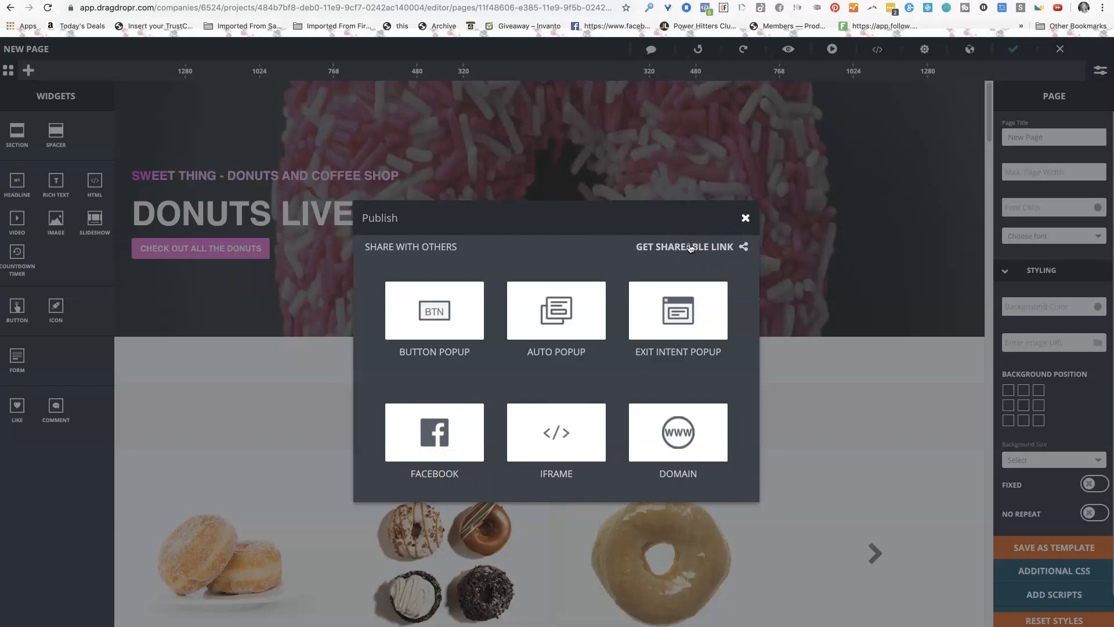
{"action": "left_click", "coordinate": [694, 439]}
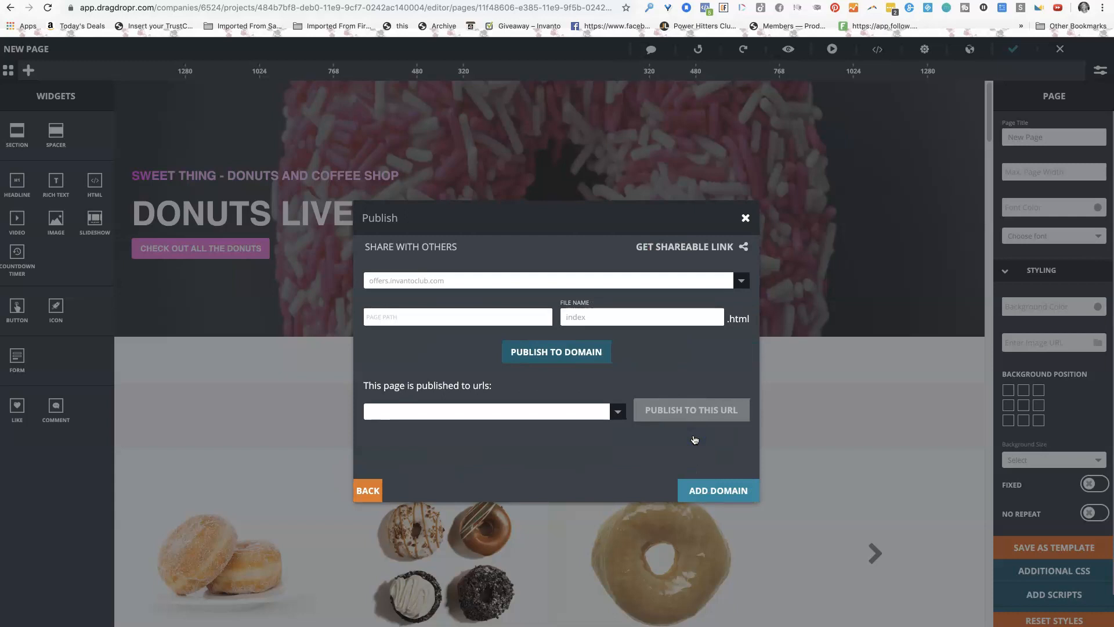
{"action": "left_click", "coordinate": [616, 411]}
{"action": "left_click", "coordinate": [520, 314]}
{"action": "left_click", "coordinate": [745, 218]}
{"action": "left_click", "coordinate": [1059, 51]}
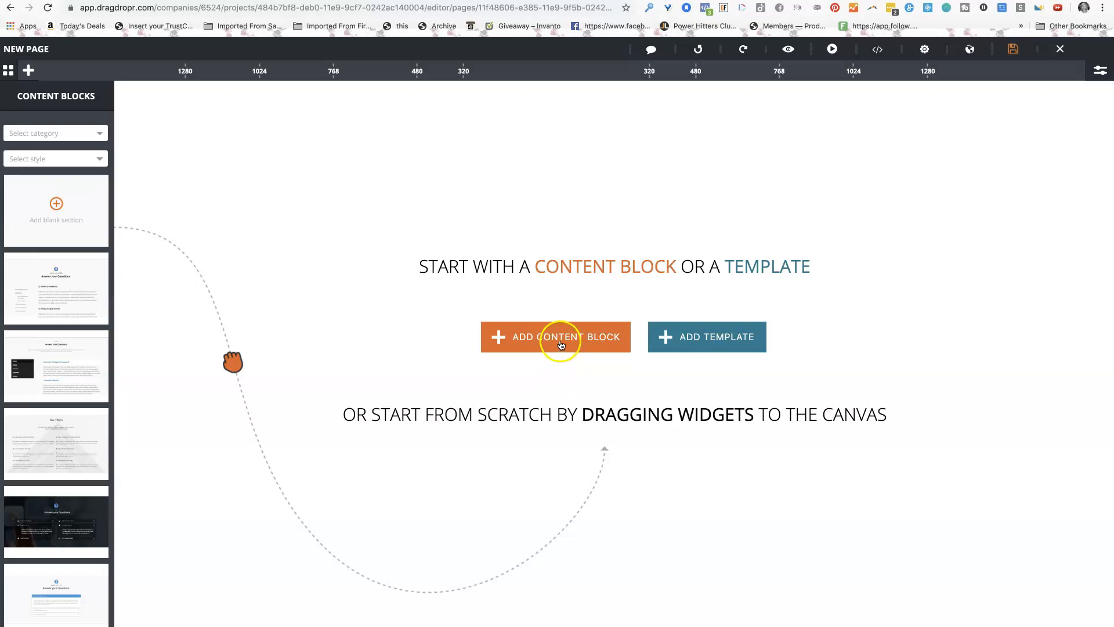
Insert the "Here's Our FAQ" Answer your Questions content block into the empty page and look through its questions
{"action": "left_click", "coordinate": [559, 337]}
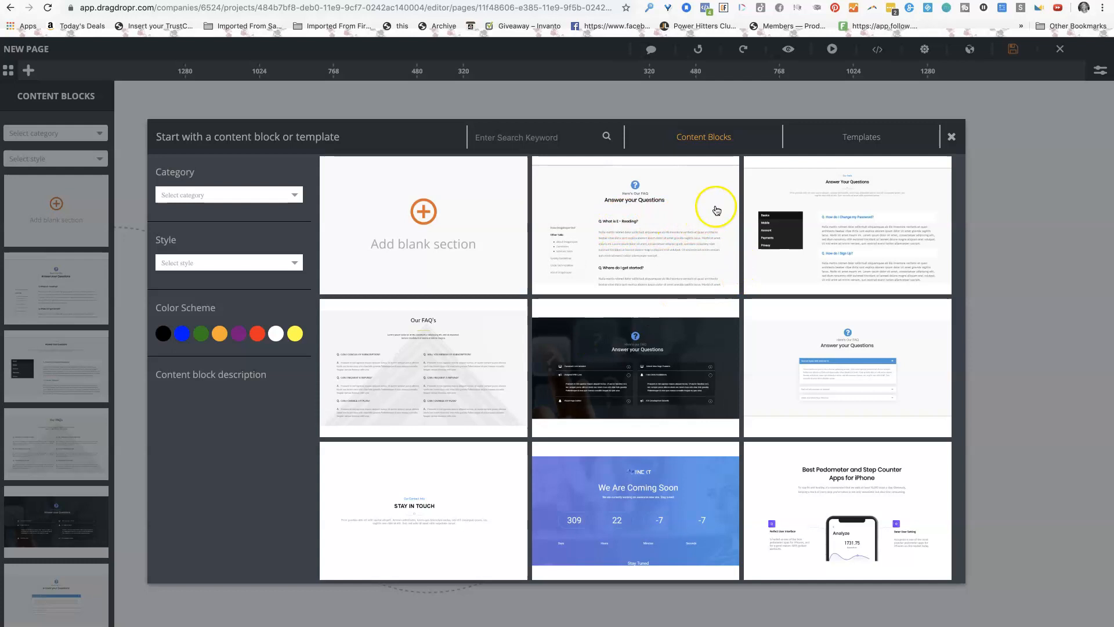
{"action": "left_click", "coordinate": [623, 213]}
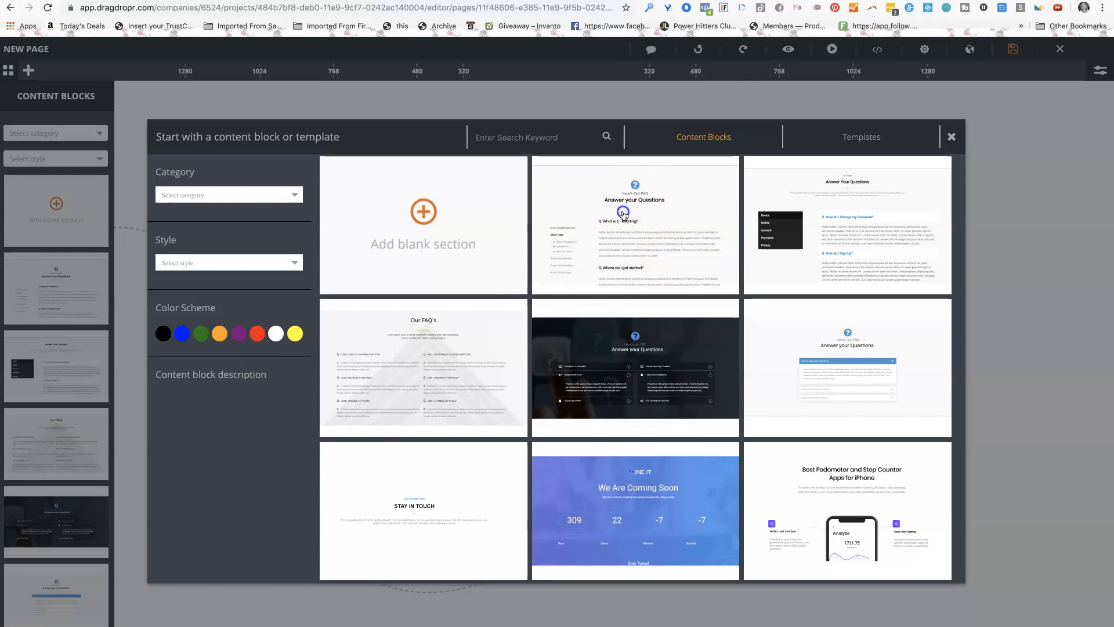
{"action": "scroll", "coordinate": [615, 348], "scroll_direction": "down", "scroll_amount": 4}
{"action": "scroll", "coordinate": [608, 409], "scroll_direction": "down", "scroll_amount": 10}
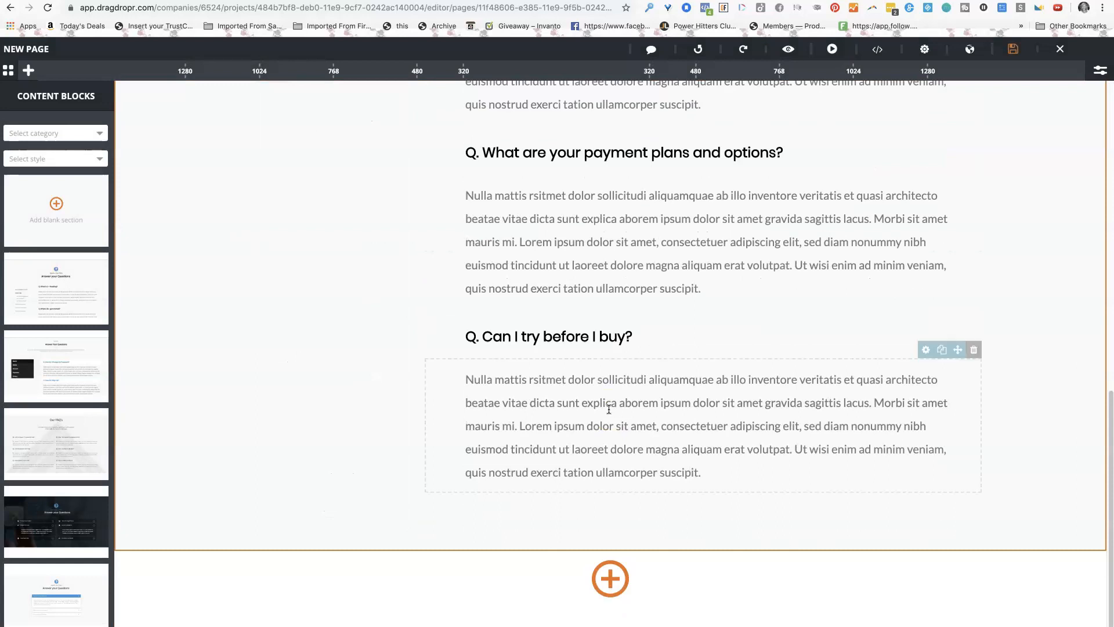
Switch from content blocks to widgets and place a Countdown Timer widget below the FAQ block
{"action": "left_click", "coordinate": [28, 70]}
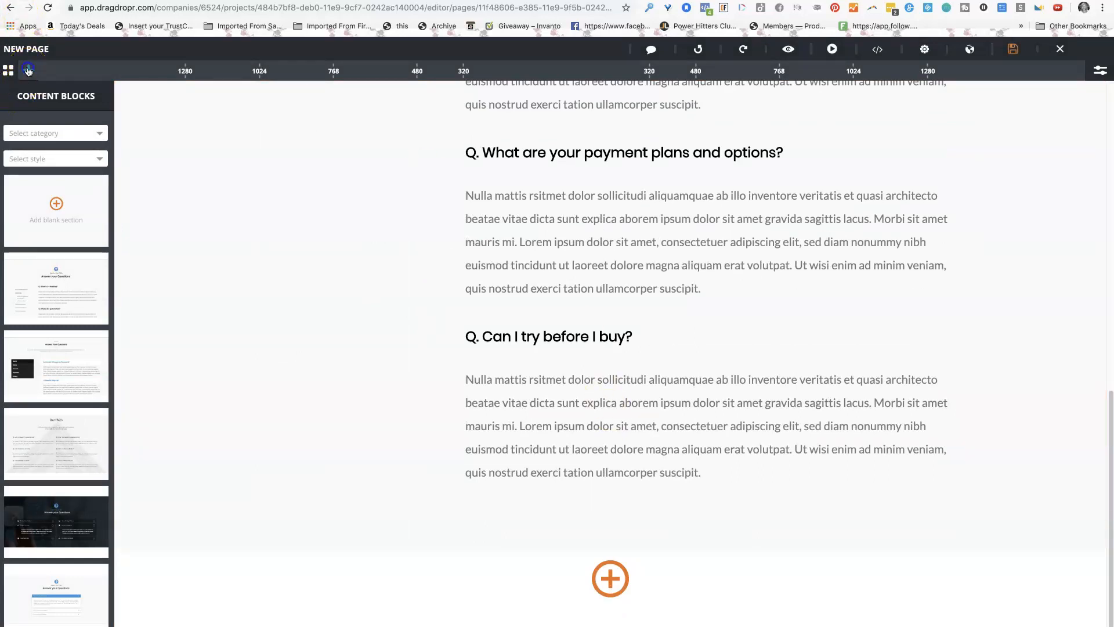
{"action": "left_click", "coordinate": [28, 71]}
{"action": "left_click", "coordinate": [7, 71]}
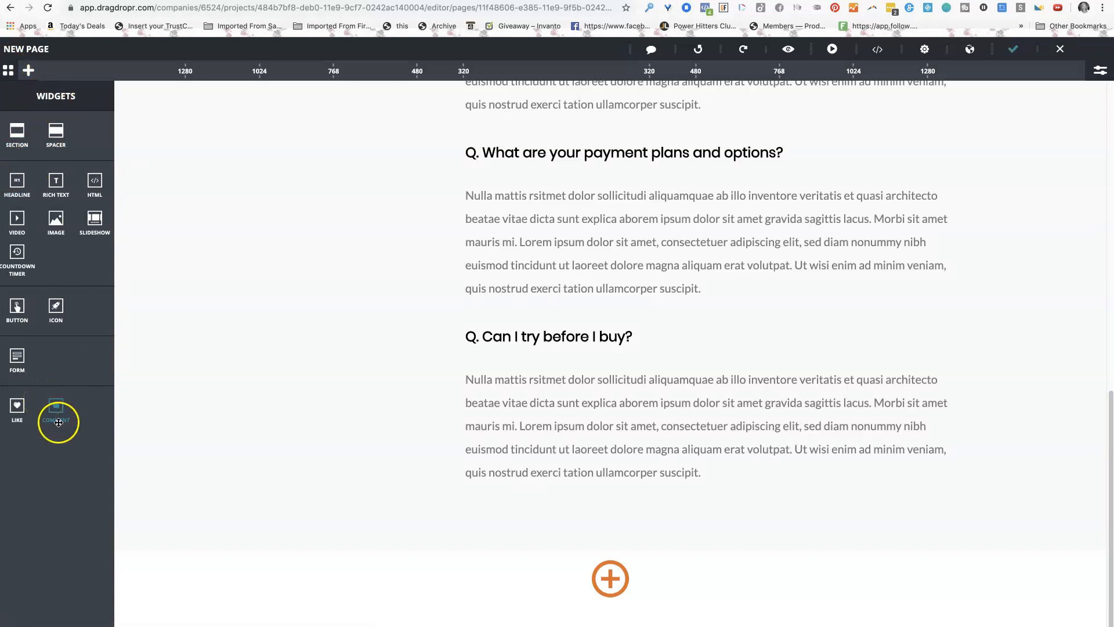
{"action": "scroll", "coordinate": [642, 316], "scroll_direction": "up", "scroll_amount": 12}
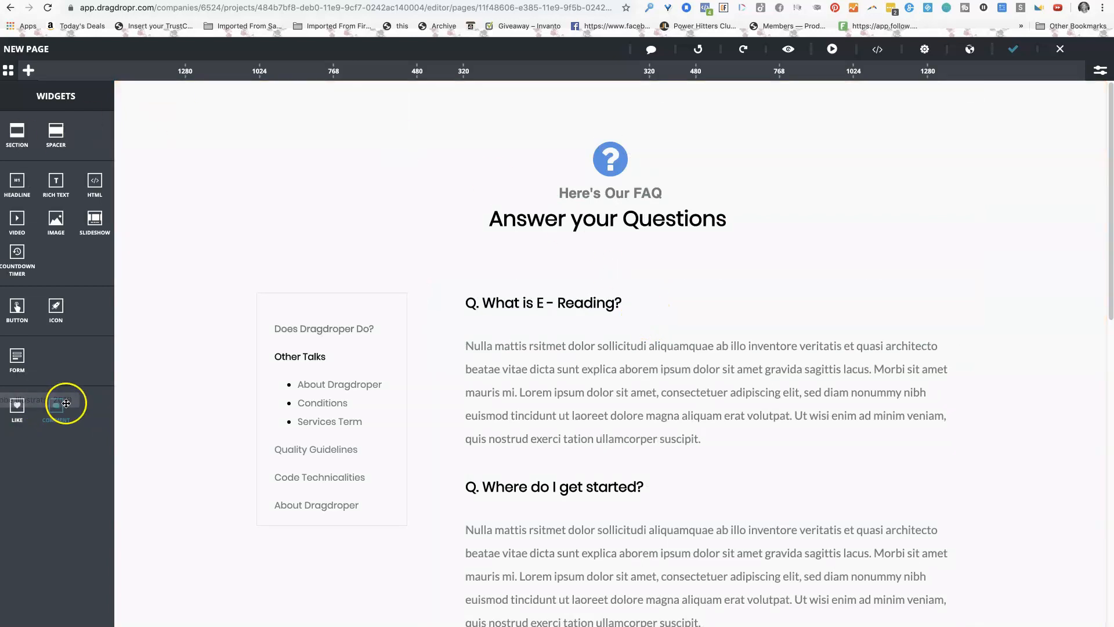
{"action": "left_click_drag", "start_coordinate": [615, 536], "coordinate": [613, 531]}
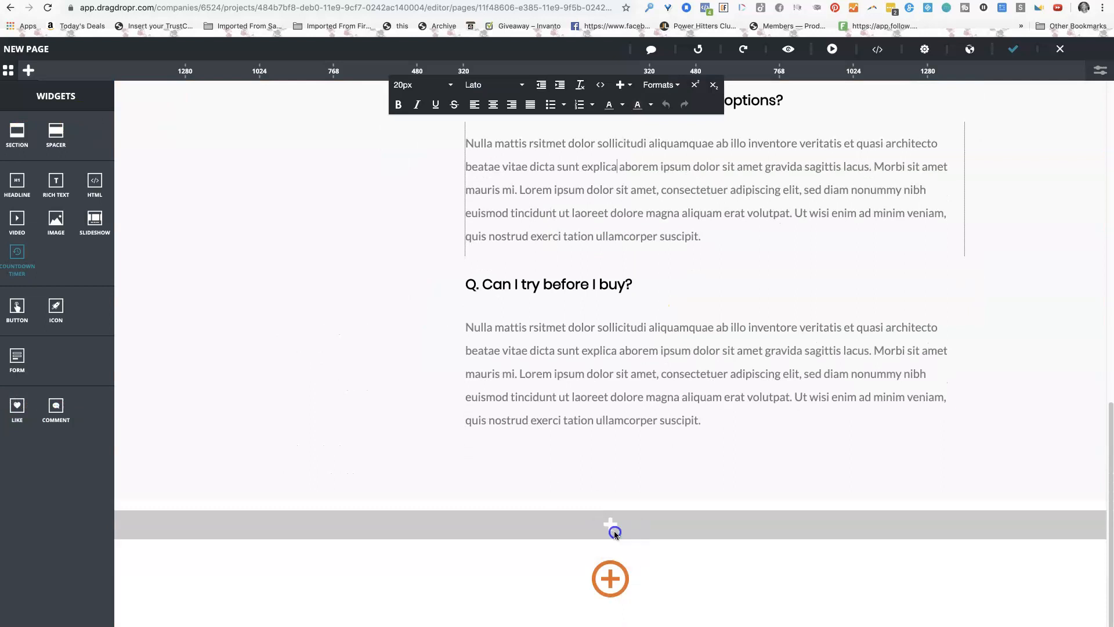
Set the countdown timer's end to October 1, 2019 at 9:00 PM and save the page
{"action": "mouse_move", "coordinate": [928, 480]}
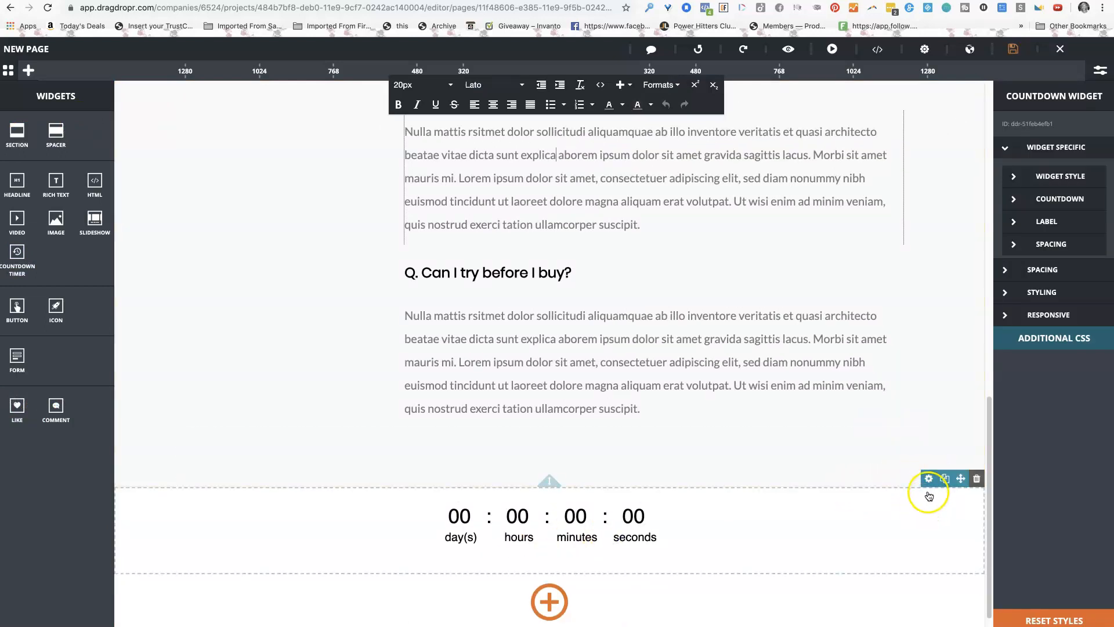
{"action": "left_click", "coordinate": [929, 481]}
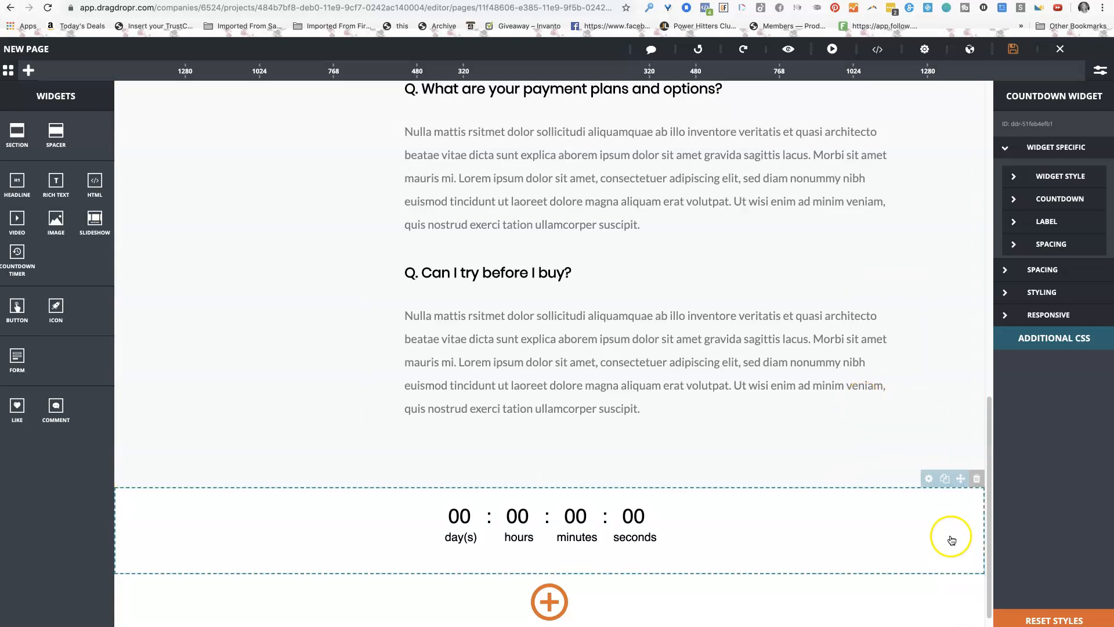
{"action": "left_click", "coordinate": [926, 481]}
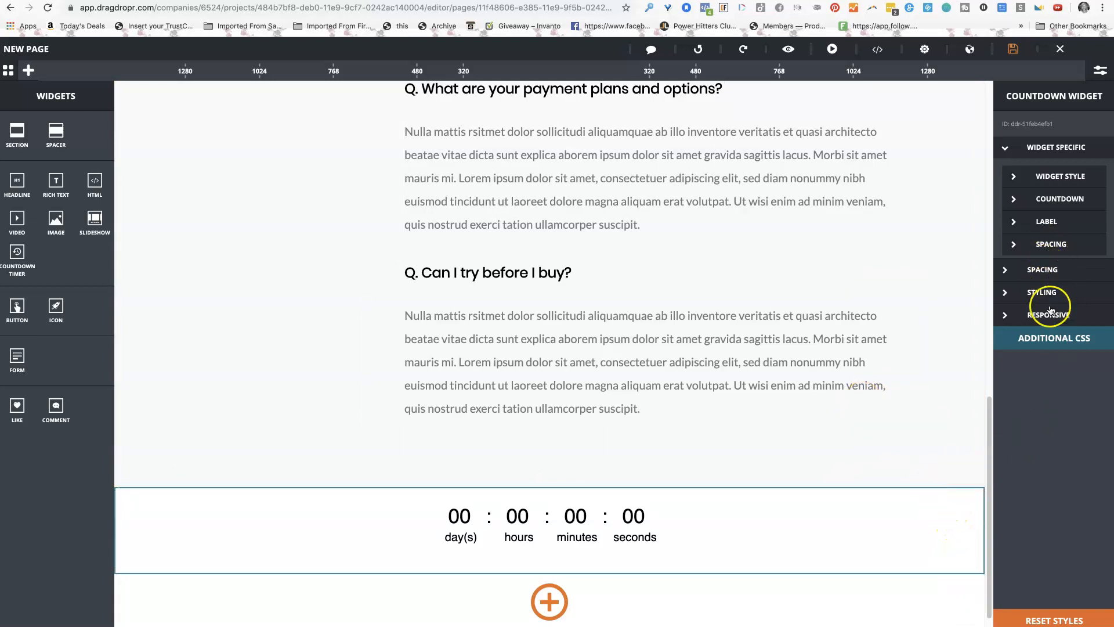
{"action": "left_click", "coordinate": [1014, 199]}
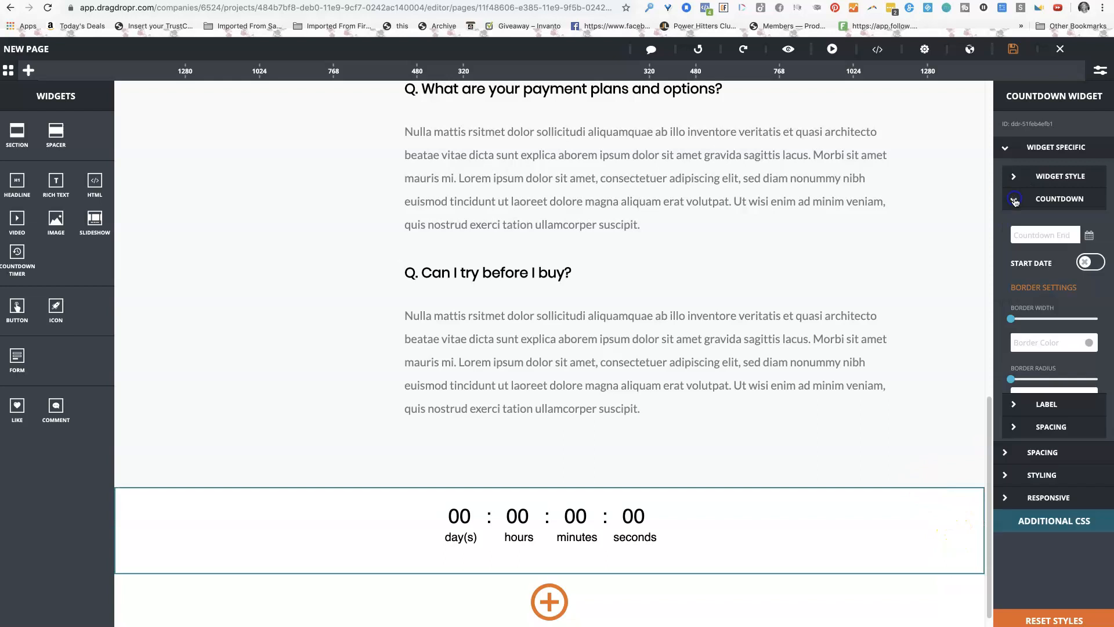
{"action": "left_click", "coordinate": [1090, 236]}
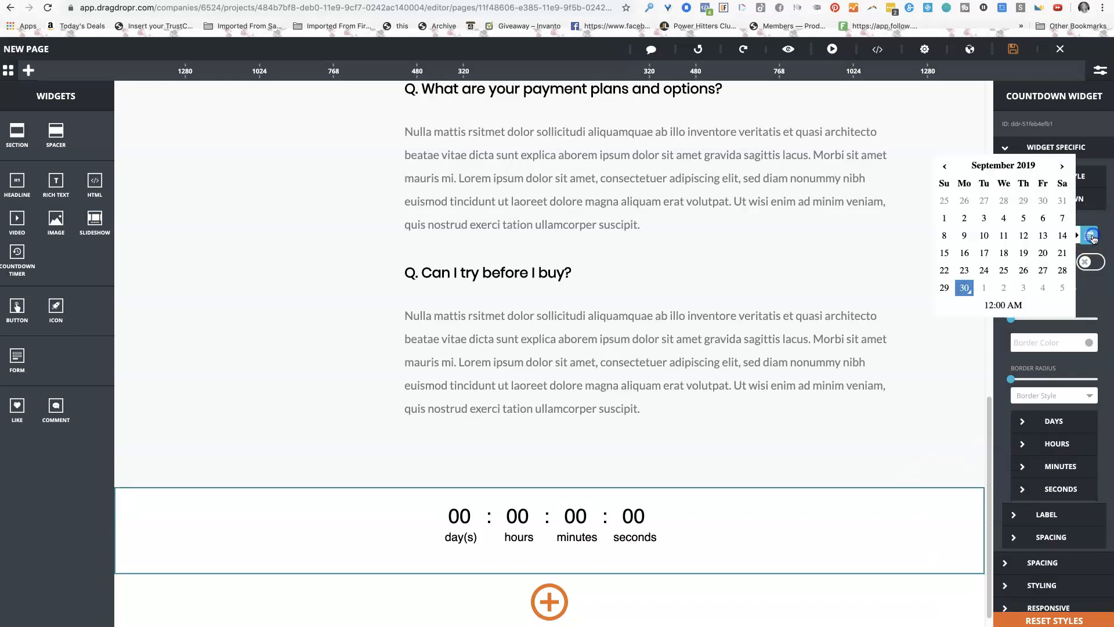
{"action": "left_click", "coordinate": [983, 288]}
{"action": "left_click", "coordinate": [1008, 304]}
{"action": "left_click", "coordinate": [979, 218]}
{"action": "left_click", "coordinate": [978, 219]}
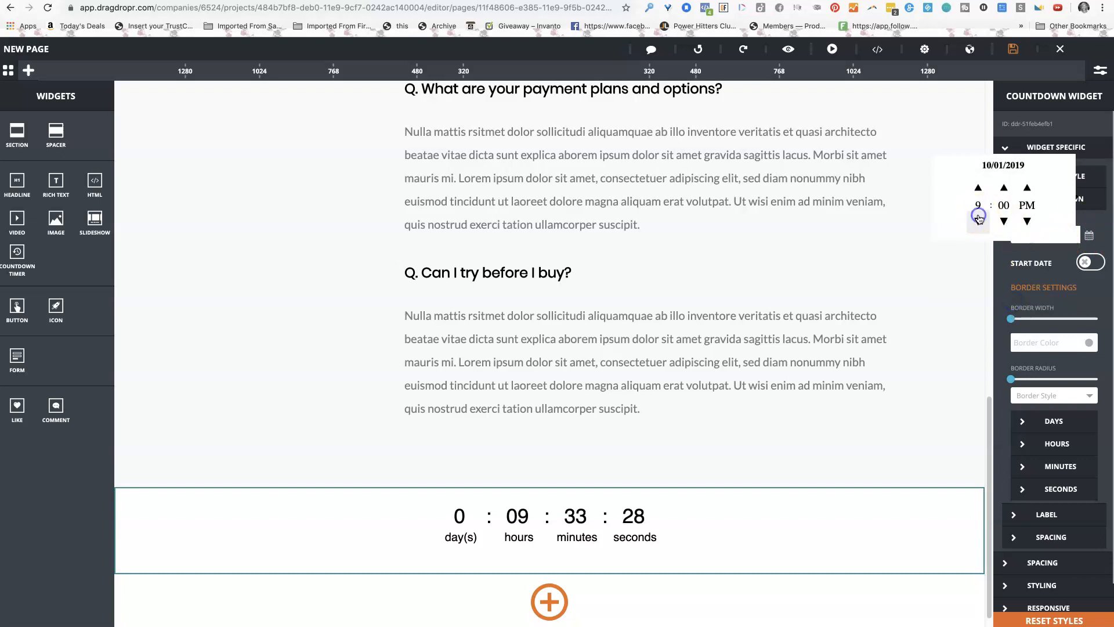
{"action": "left_click", "coordinate": [723, 551]}
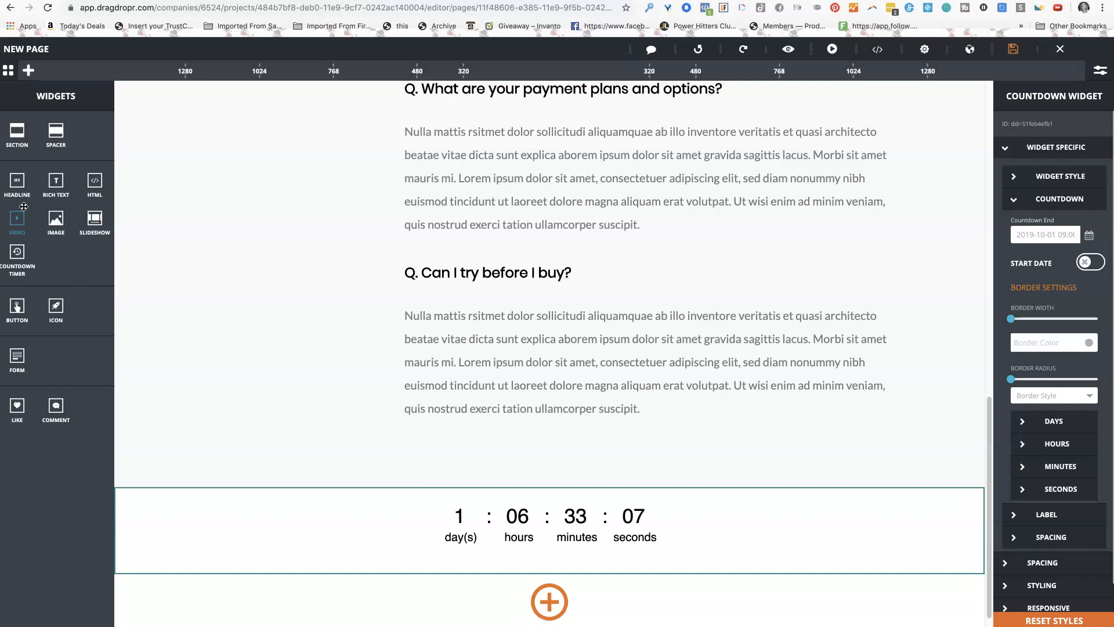
{"action": "left_click_drag", "start_coordinate": [24, 207], "coordinate": [852, 78]}
{"action": "left_click", "coordinate": [1013, 50]}
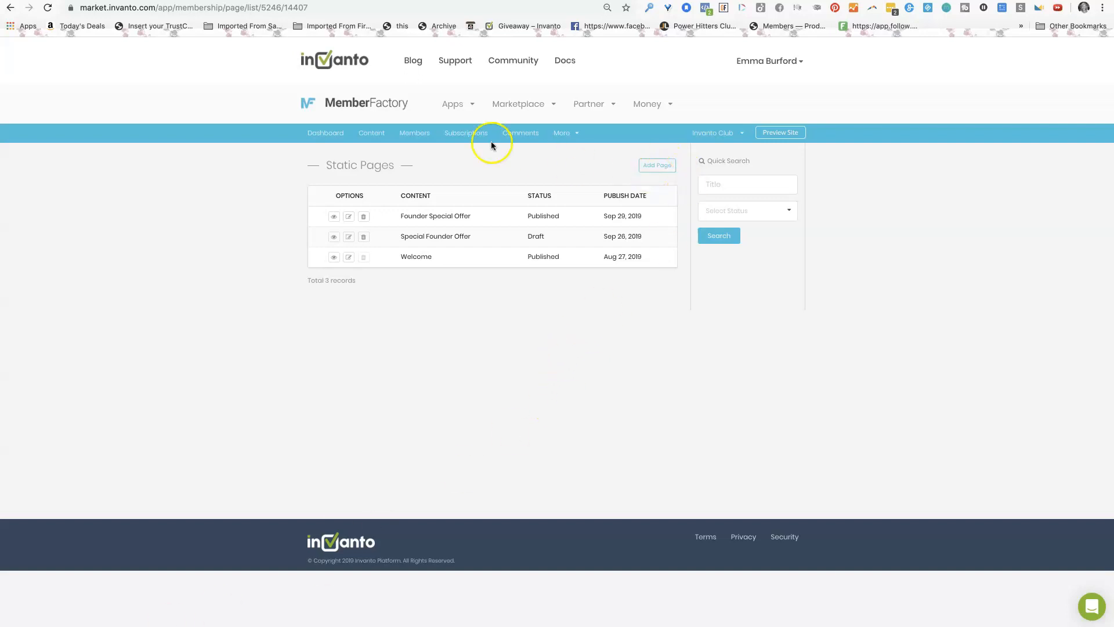
Switch to the MemberFactory static pages and add a page titled Testing with the slug testing
{"action": "left_click", "coordinate": [569, 137]}
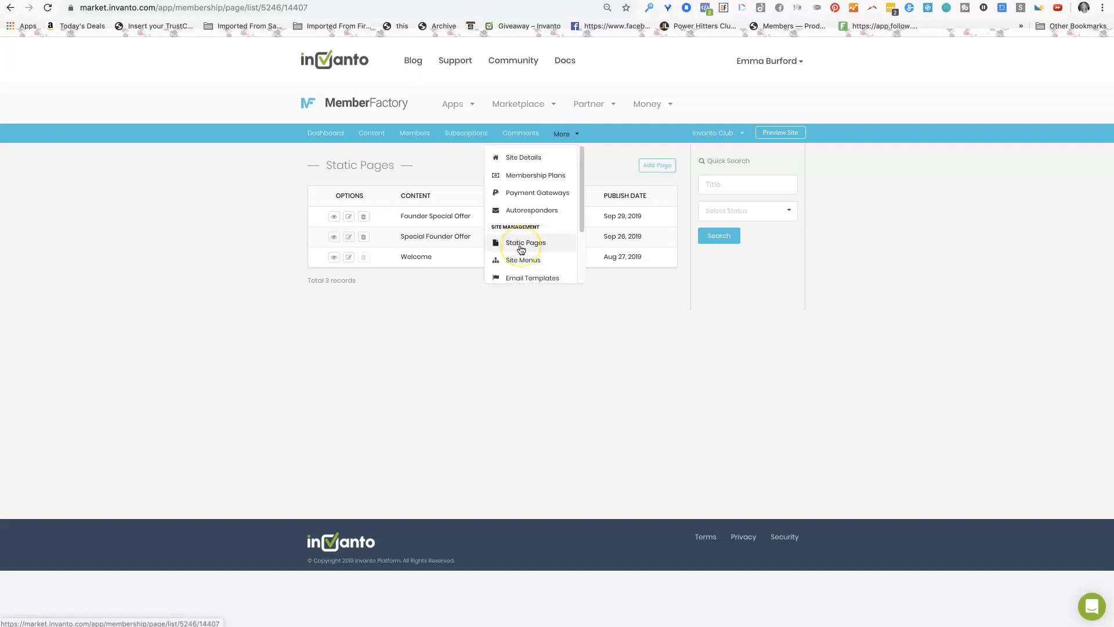
{"action": "left_click", "coordinate": [173, 333]}
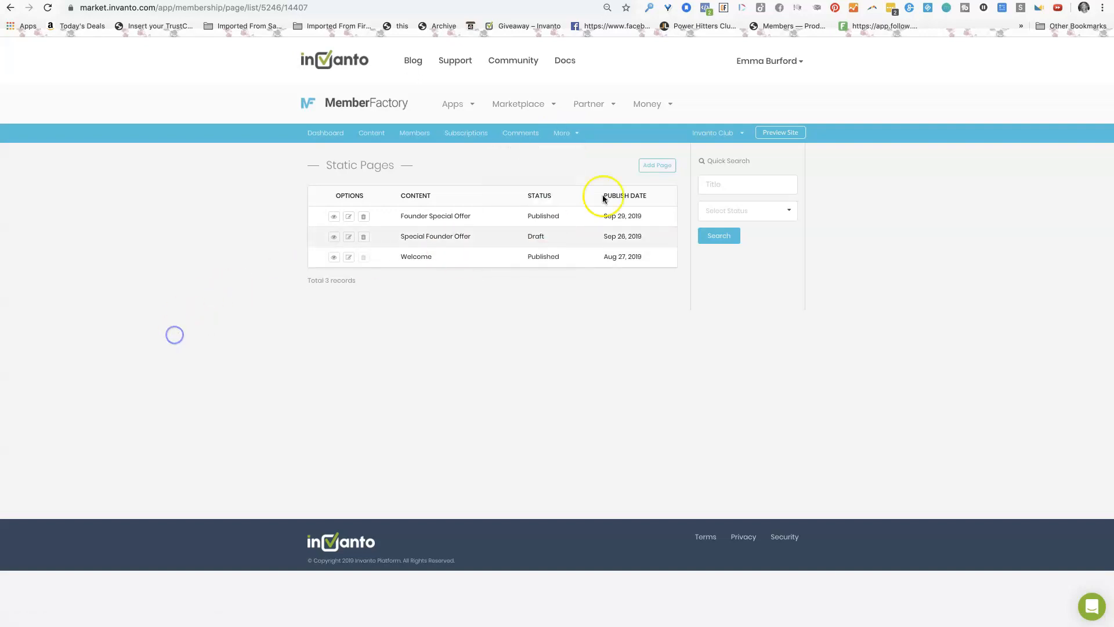
{"action": "left_click", "coordinate": [668, 167]}
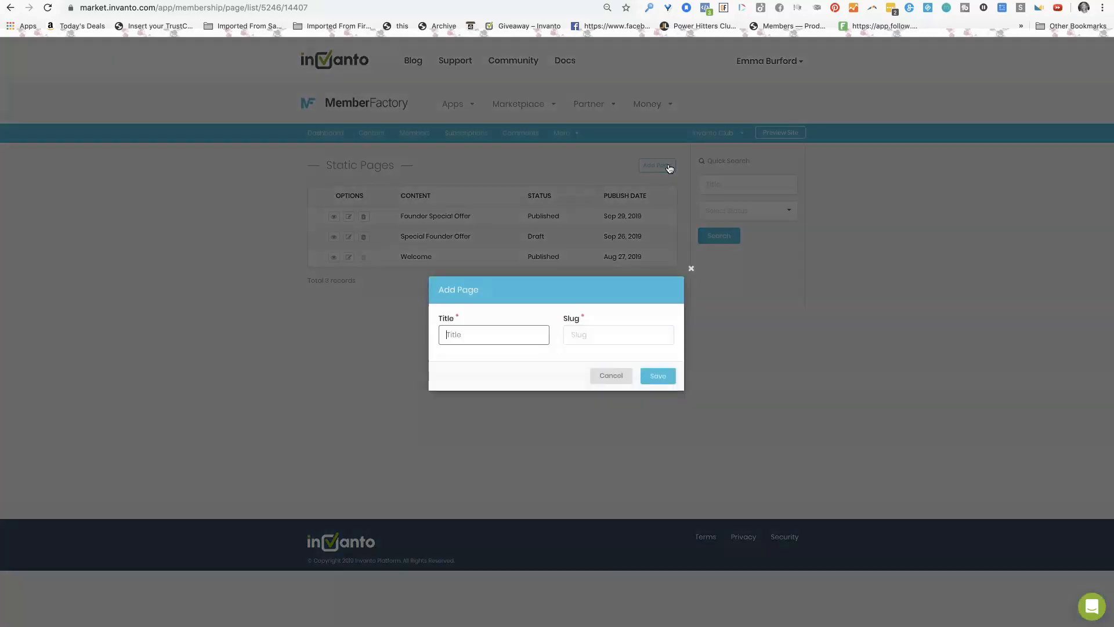
{"action": "left_click", "coordinate": [454, 346]}
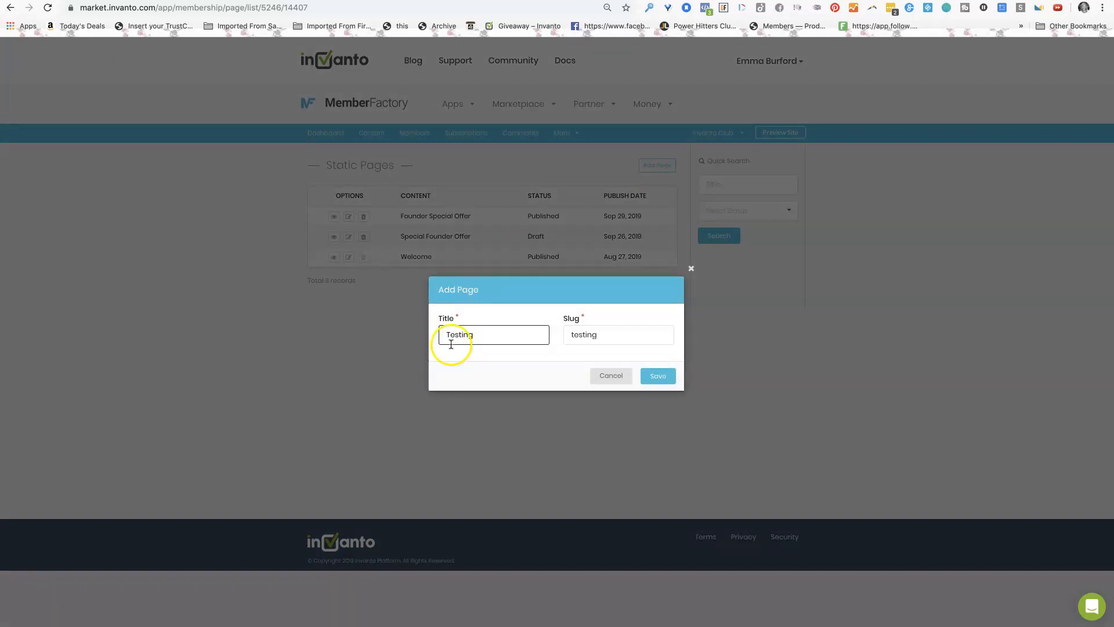
{"action": "left_click", "coordinate": [662, 377]}
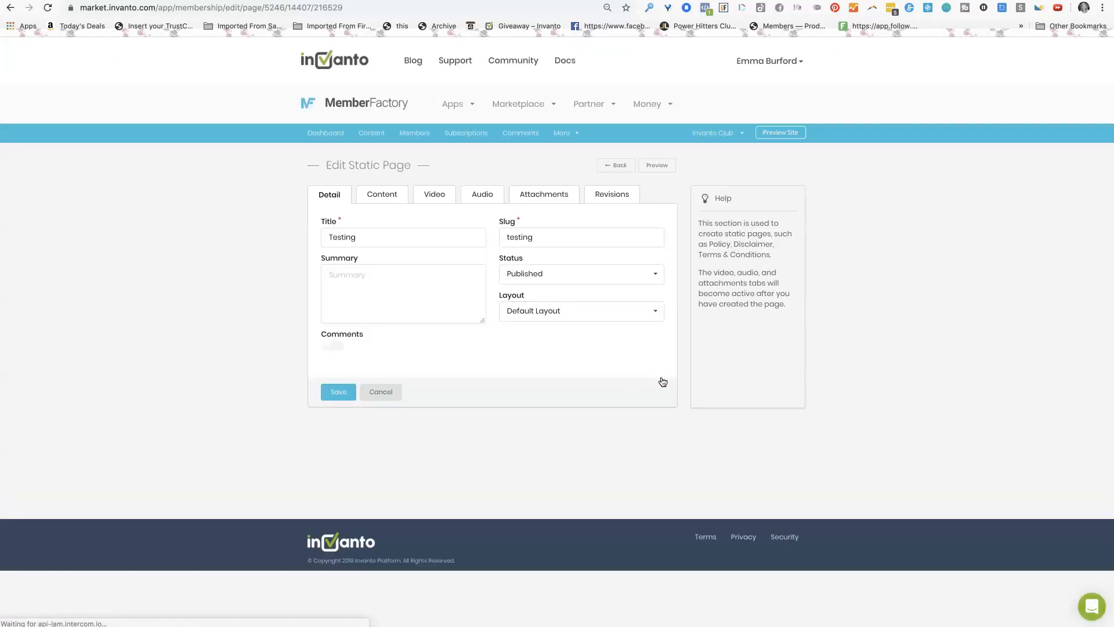
Save the Testing page's details and open its content for editing
{"action": "left_click", "coordinate": [338, 389]}
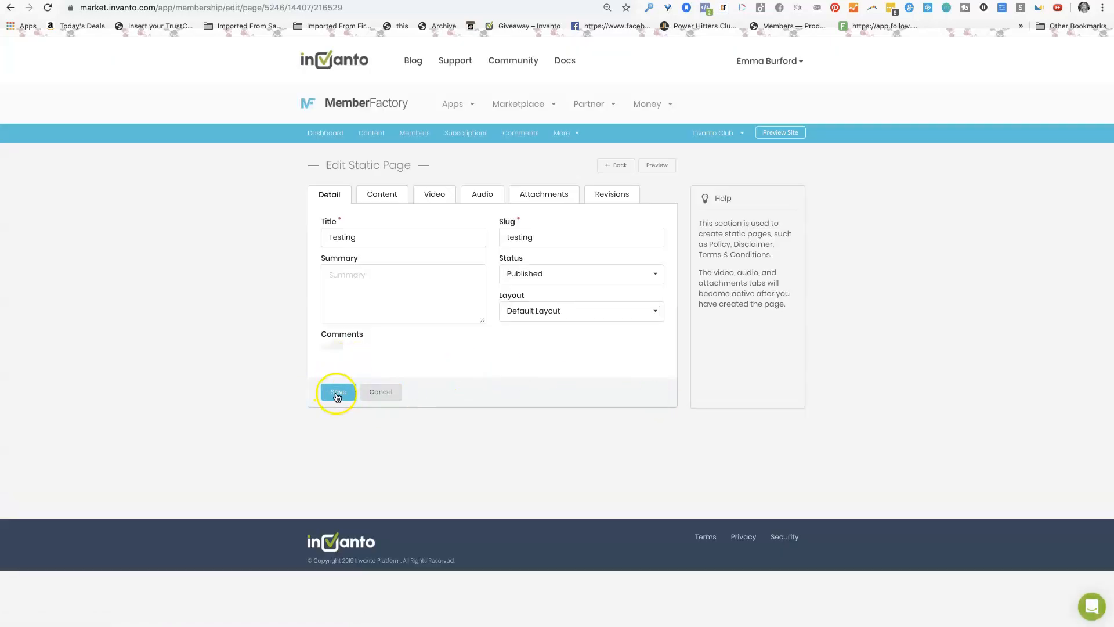
{"action": "left_click", "coordinate": [384, 195]}
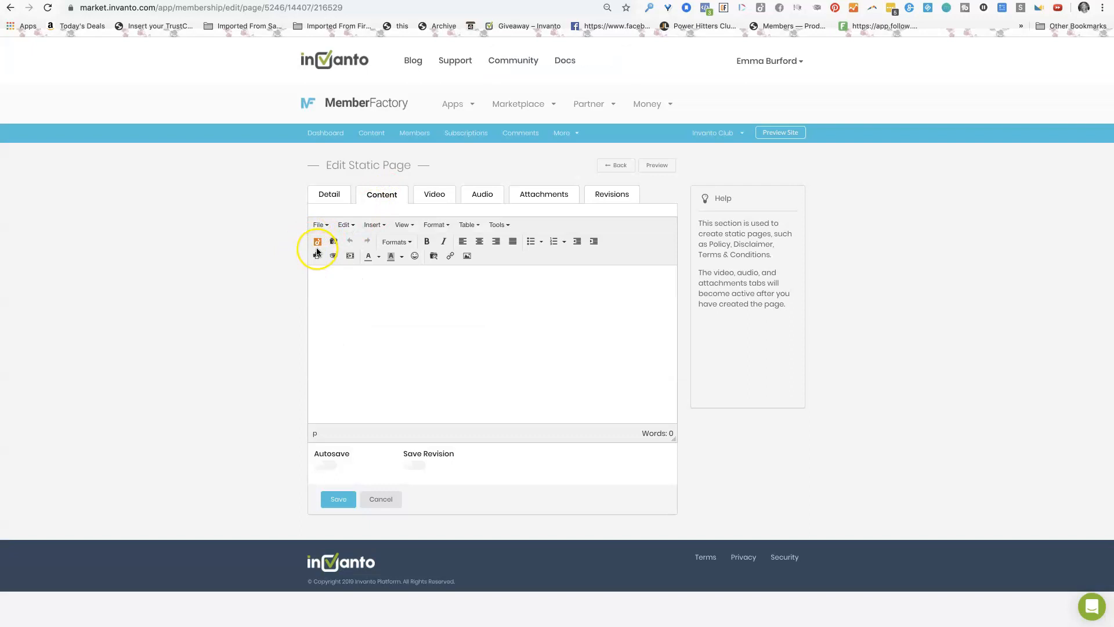
Launch DragDropr from the static page's content editor and open the FAQ page in the IC Offer project
{"action": "key", "text": "super+plus"}
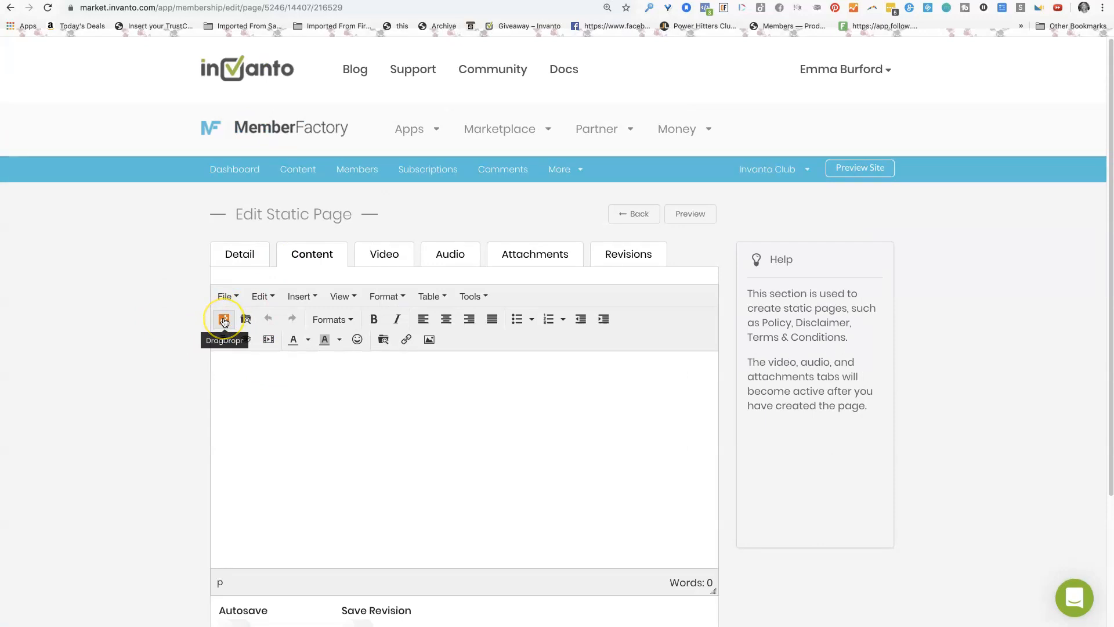
{"action": "left_click", "coordinate": [224, 321]}
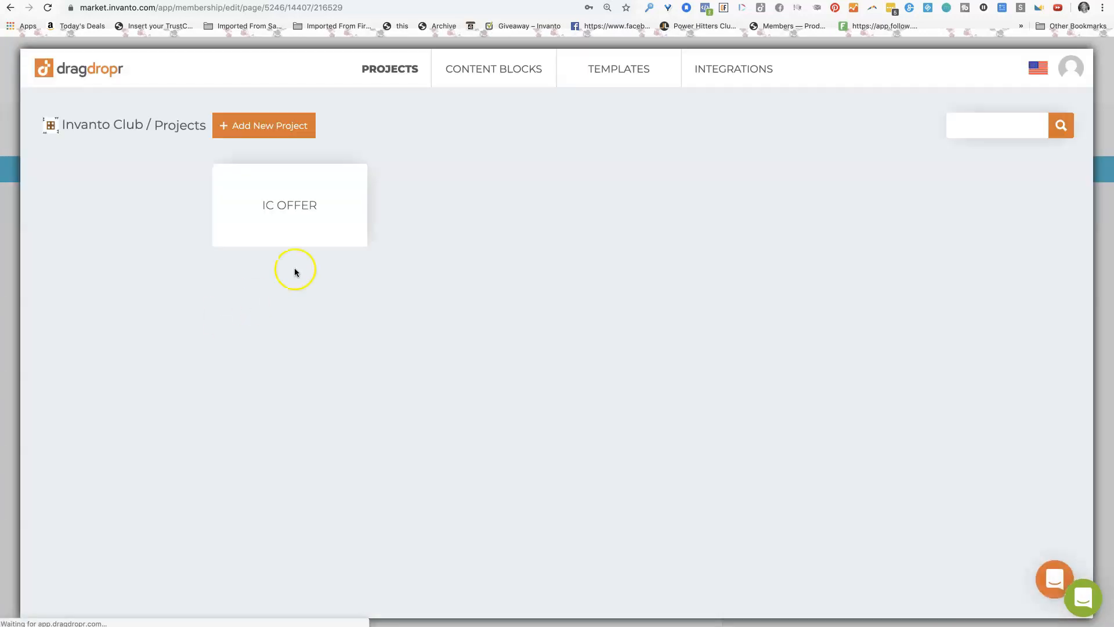
{"action": "left_click", "coordinate": [294, 187]}
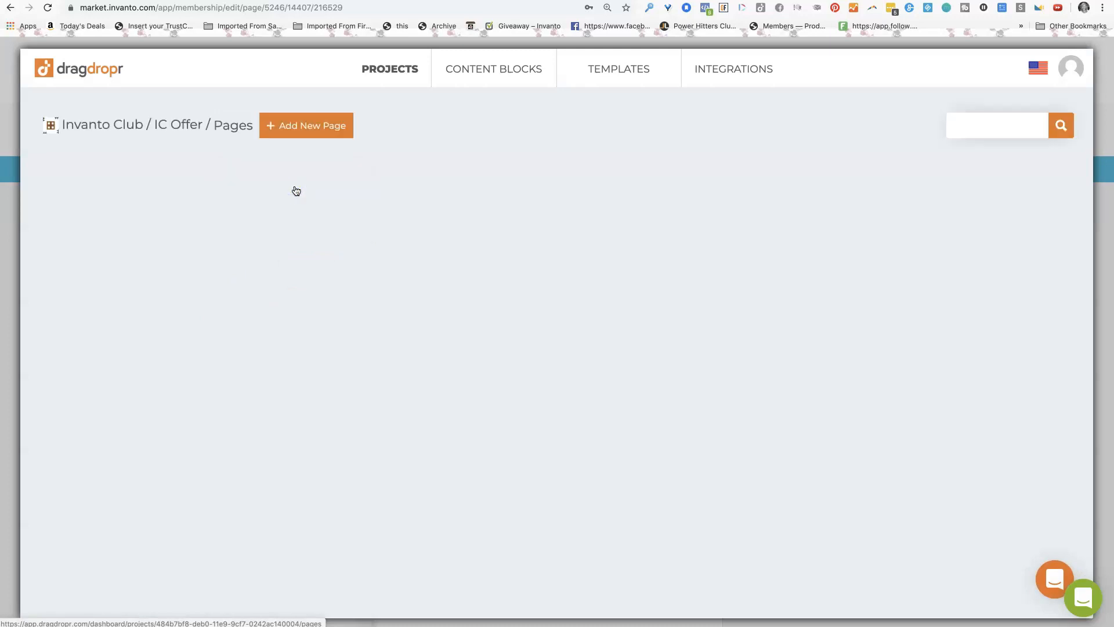
{"action": "mouse_move", "coordinate": [244, 222]}
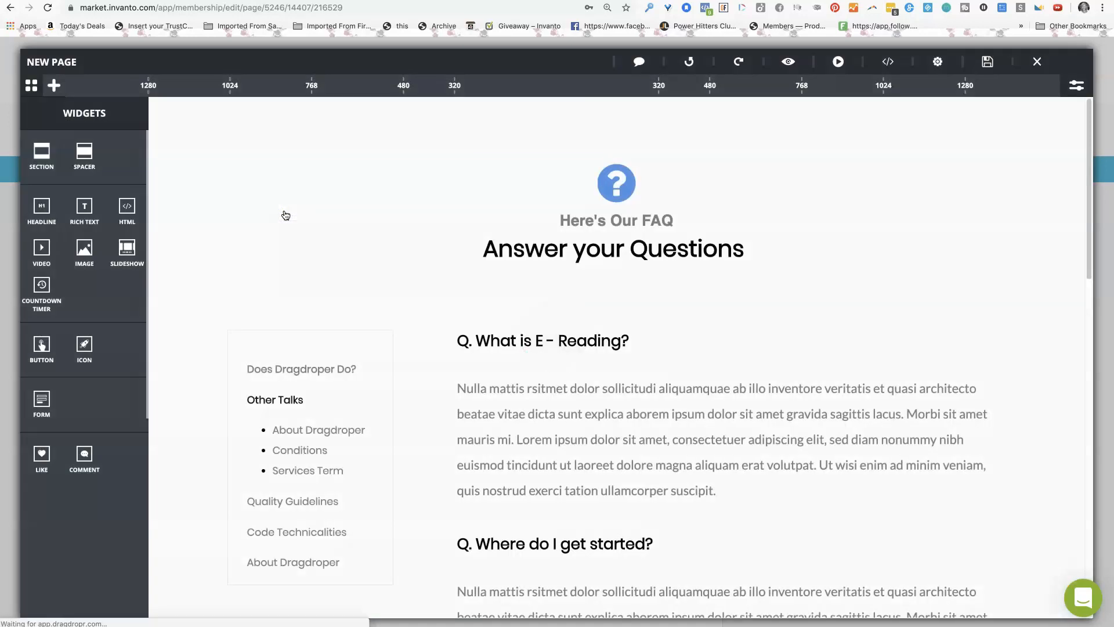
Review the FAQ page in DragDropr and save it into the static page's content
{"action": "scroll", "coordinate": [647, 438], "scroll_direction": "down", "scroll_amount": 15}
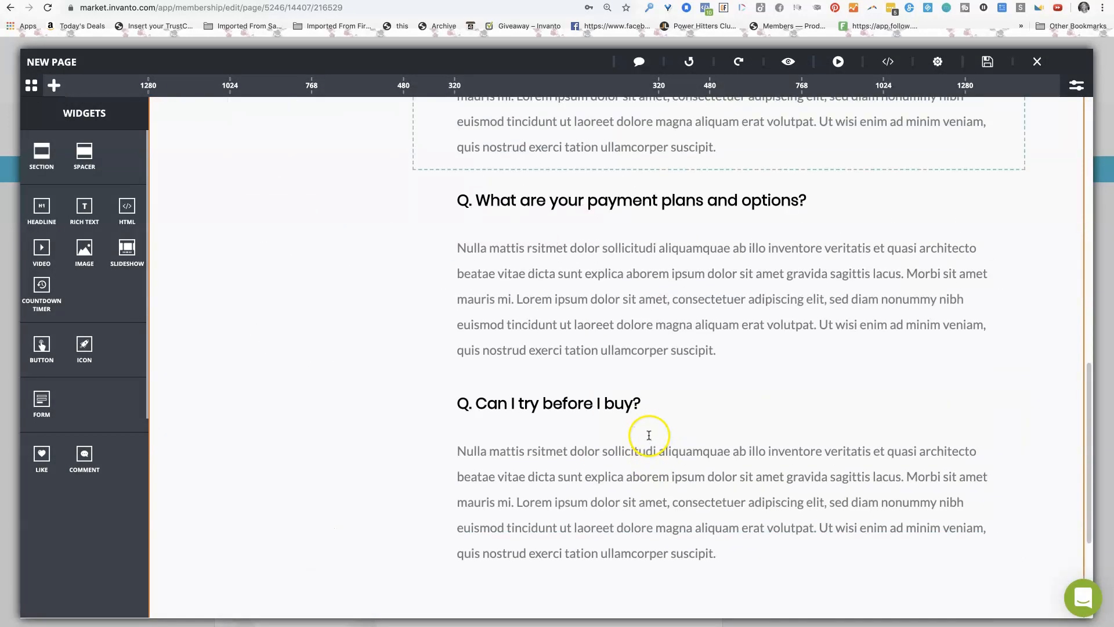
{"action": "scroll", "coordinate": [644, 436], "scroll_direction": "up", "scroll_amount": 15}
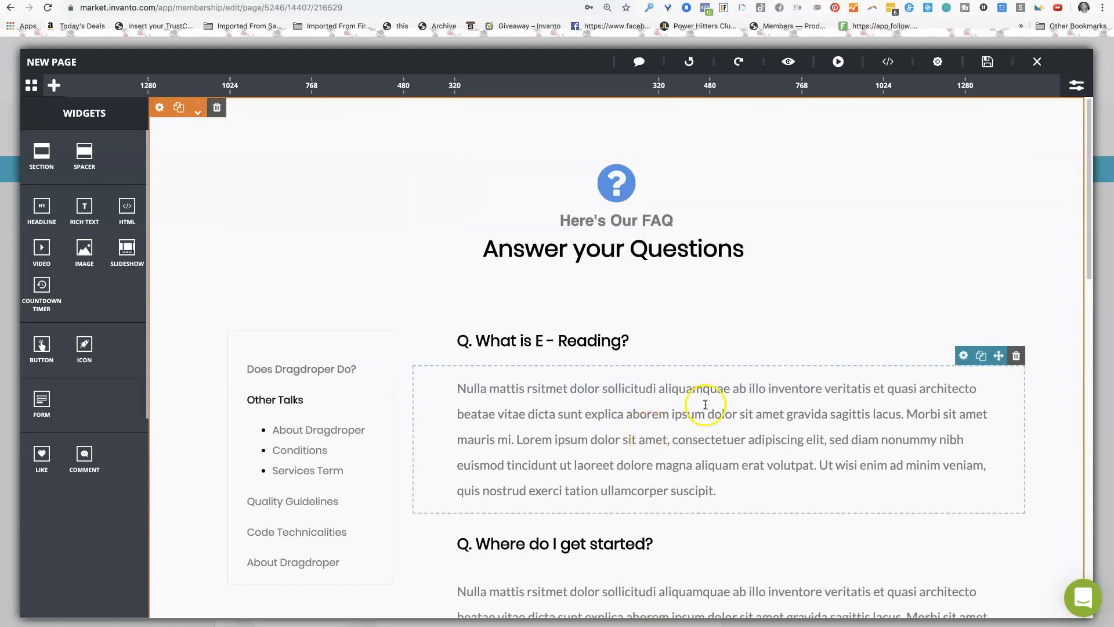
{"action": "left_click", "coordinate": [988, 62]}
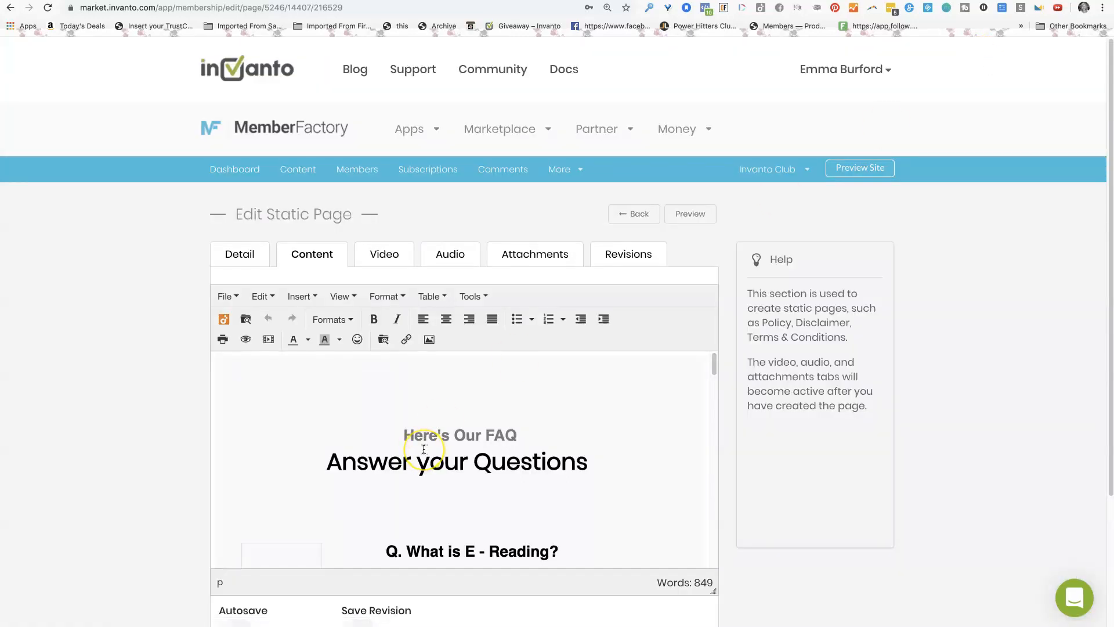
Check the inserted FAQ and countdown timer in the content editor and save the static page
{"action": "scroll", "coordinate": [423, 449], "scroll_direction": "down", "scroll_amount": 2}
{"action": "scroll", "coordinate": [423, 449], "scroll_direction": "down", "scroll_amount": 15}
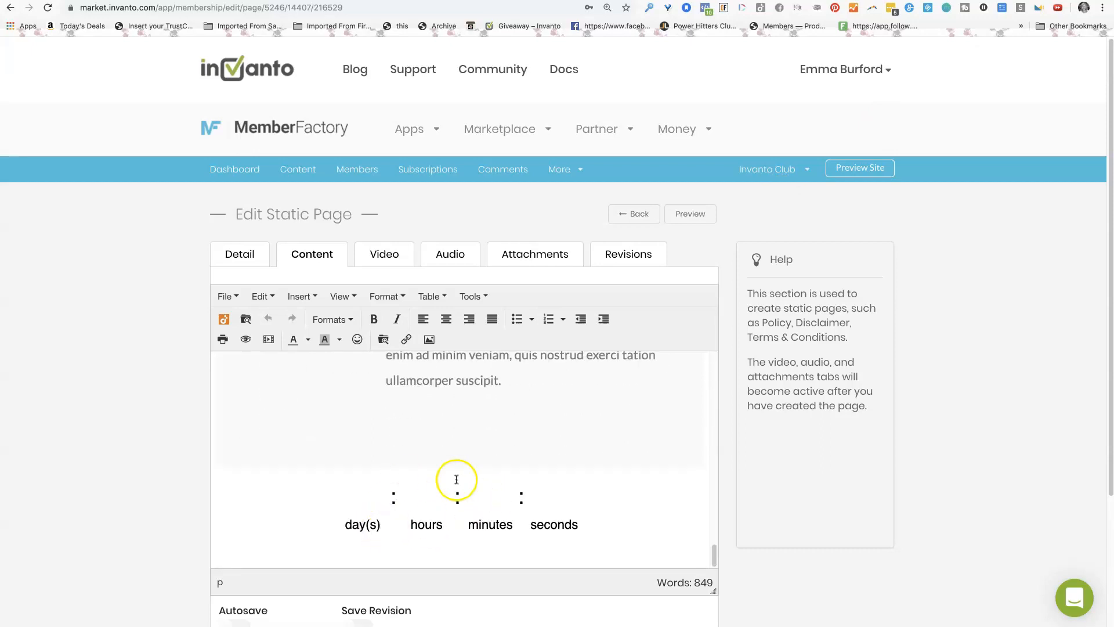
{"action": "scroll", "coordinate": [515, 465], "scroll_direction": "up", "scroll_amount": 3}
{"action": "scroll", "coordinate": [514, 464], "scroll_direction": "up", "scroll_amount": 10}
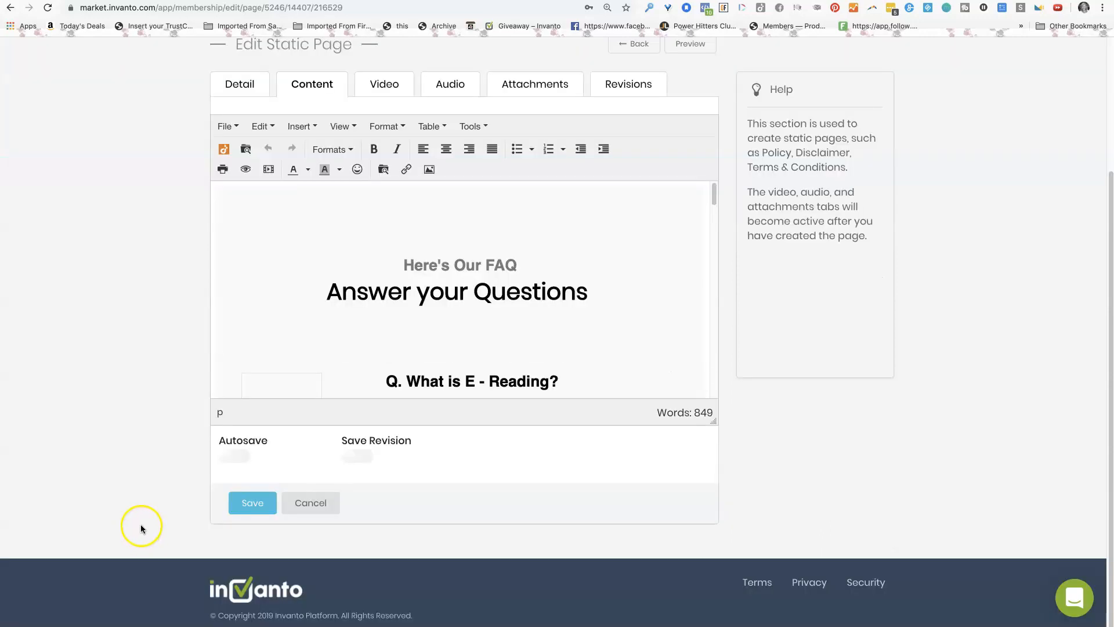
{"action": "scroll", "coordinate": [136, 537], "scroll_direction": "down", "scroll_amount": 3}
{"action": "left_click", "coordinate": [253, 504]}
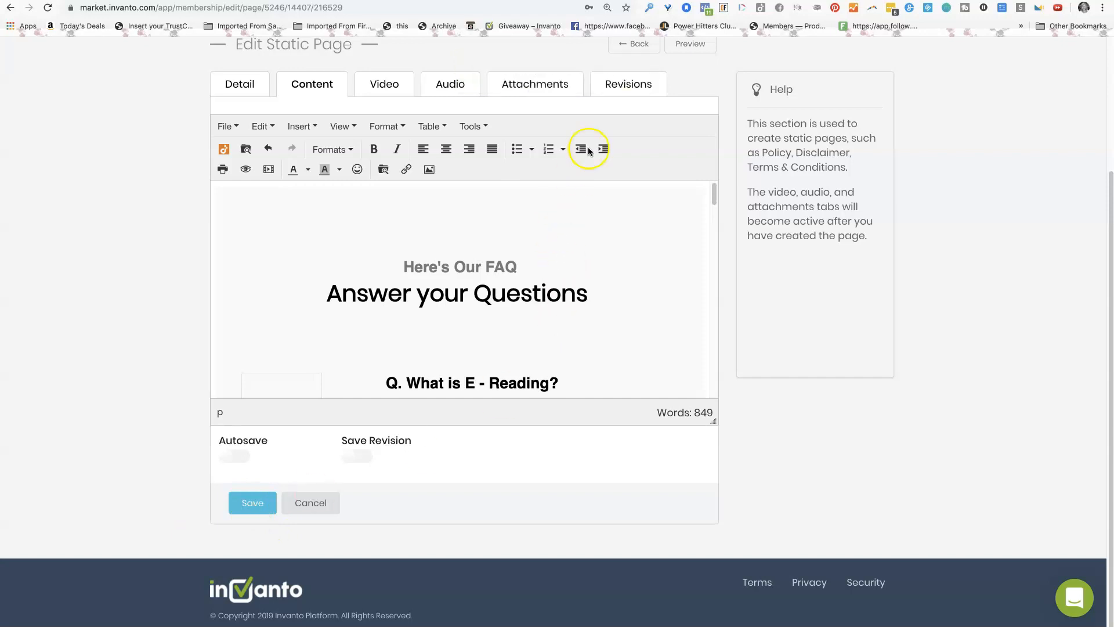
Preview the Testing page and examine how the FAQ block and its side menu fit beside the site's sidebar
{"action": "scroll", "coordinate": [690, 177], "scroll_direction": "up", "scroll_amount": 3}
{"action": "left_click", "coordinate": [690, 139]}
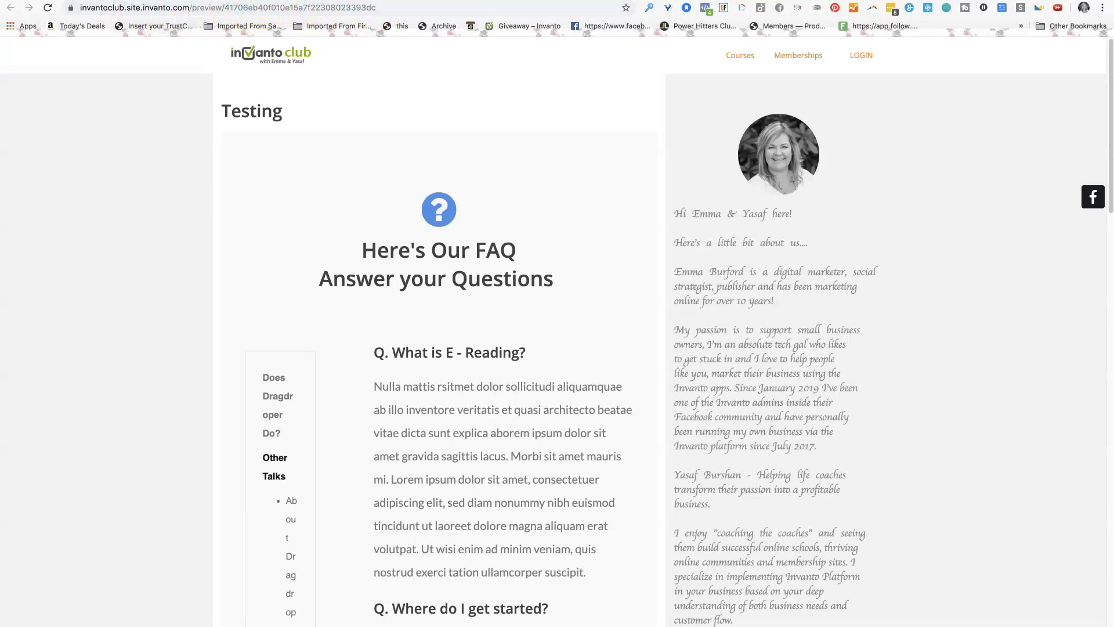
{"action": "scroll", "coordinate": [323, 466], "scroll_direction": "down", "scroll_amount": 4}
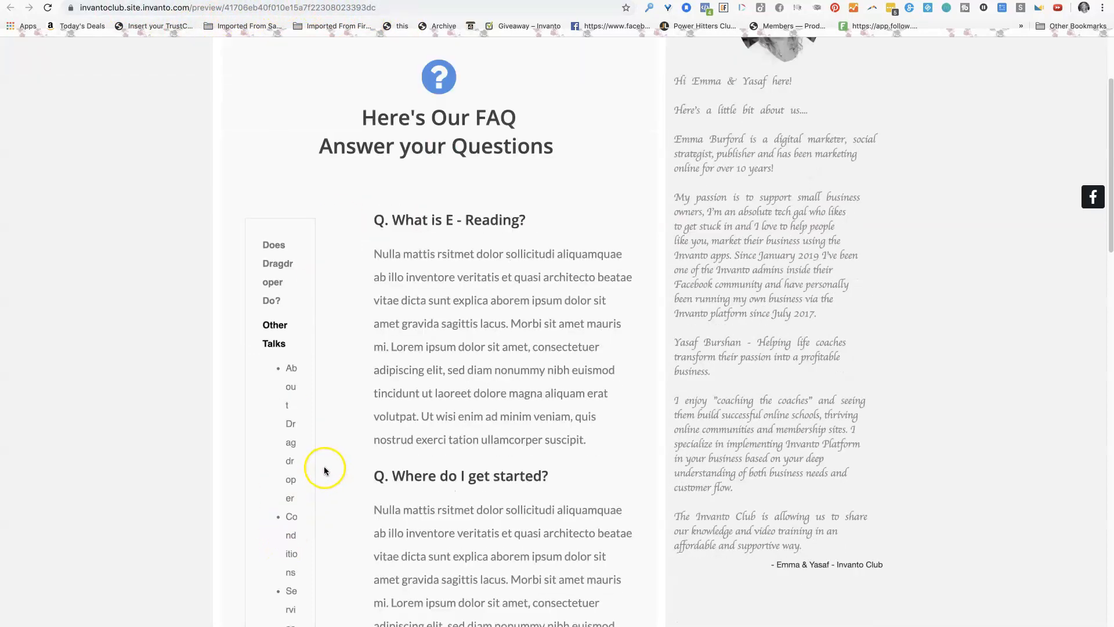
{"action": "scroll", "coordinate": [324, 469], "scroll_direction": "down", "scroll_amount": 6}
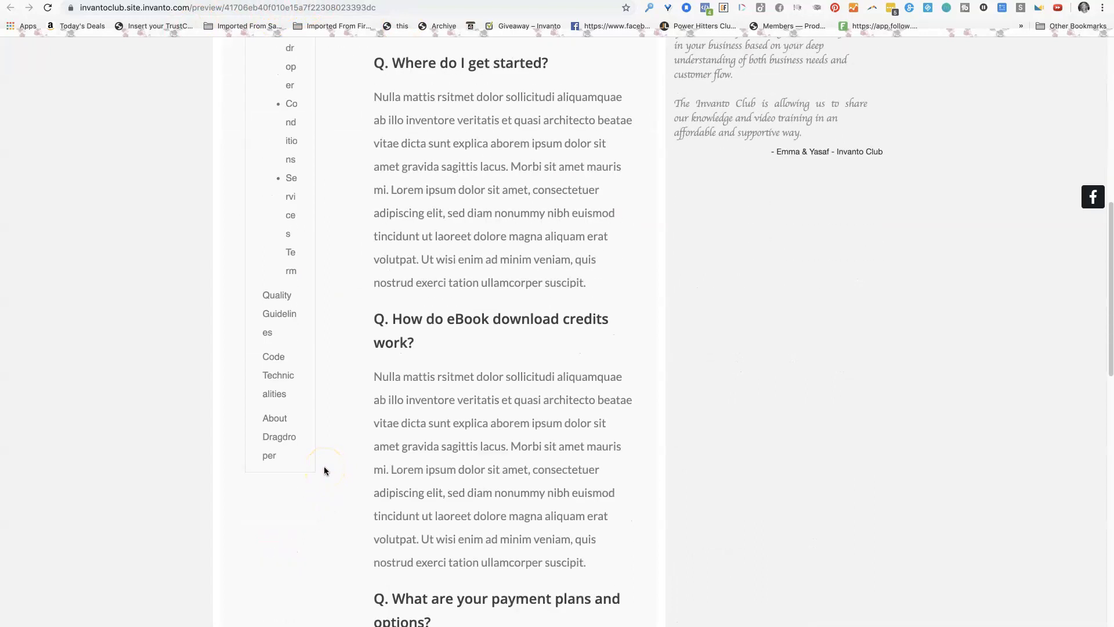
{"action": "scroll", "coordinate": [324, 470], "scroll_direction": "up", "scroll_amount": 9}
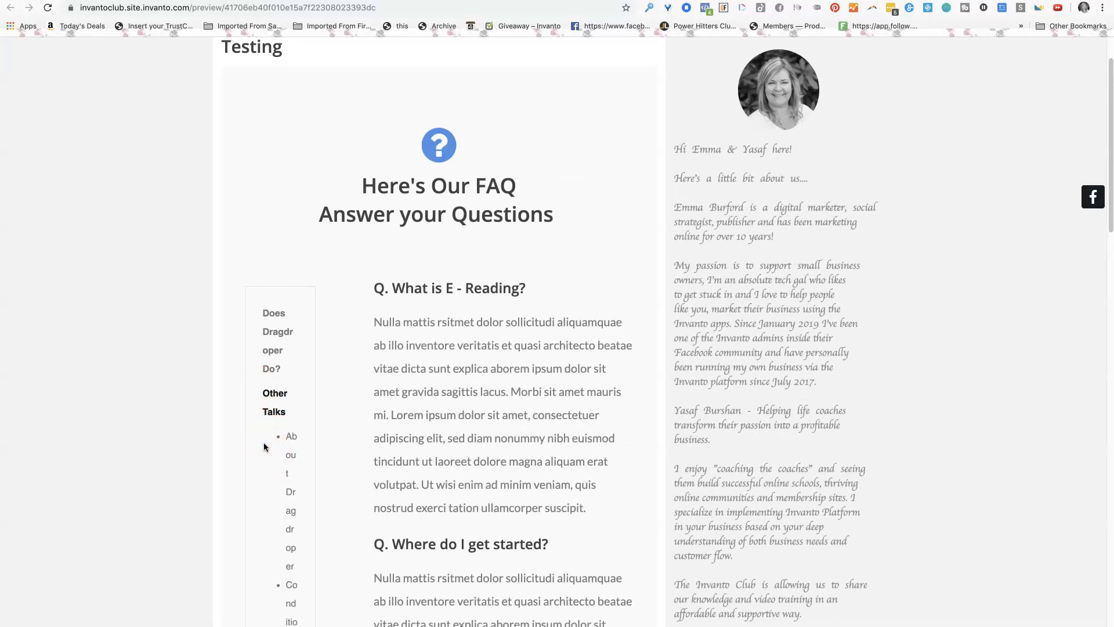
{"action": "scroll", "coordinate": [263, 444], "scroll_direction": "down", "scroll_amount": 5}
{"action": "scroll", "coordinate": [264, 444], "scroll_direction": "down", "scroll_amount": 7}
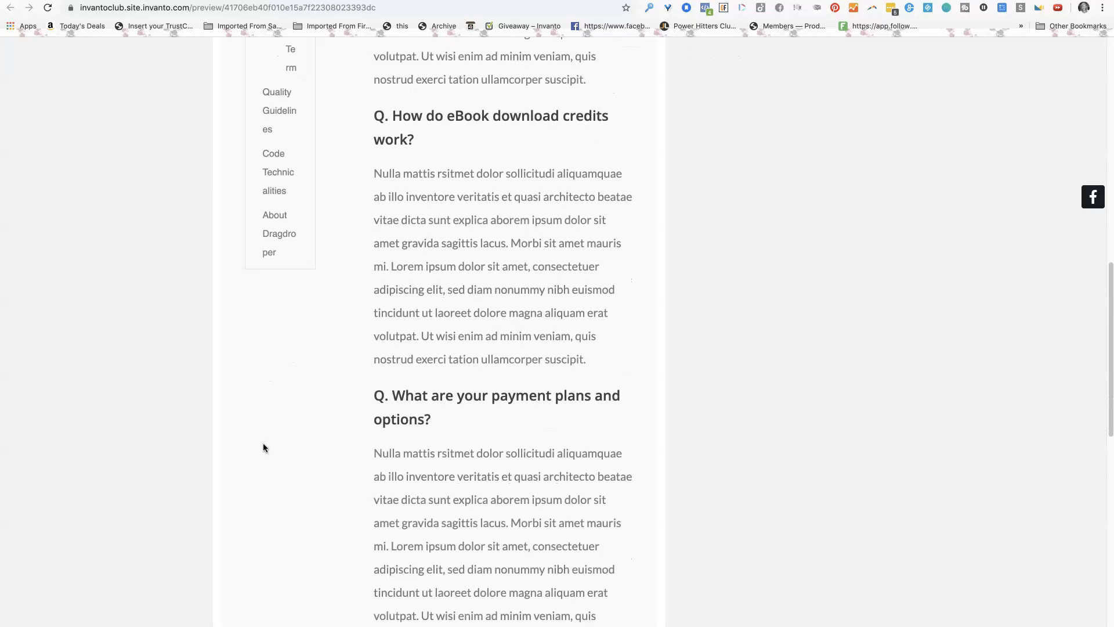
{"action": "scroll", "coordinate": [263, 444], "scroll_direction": "up", "scroll_amount": 10}
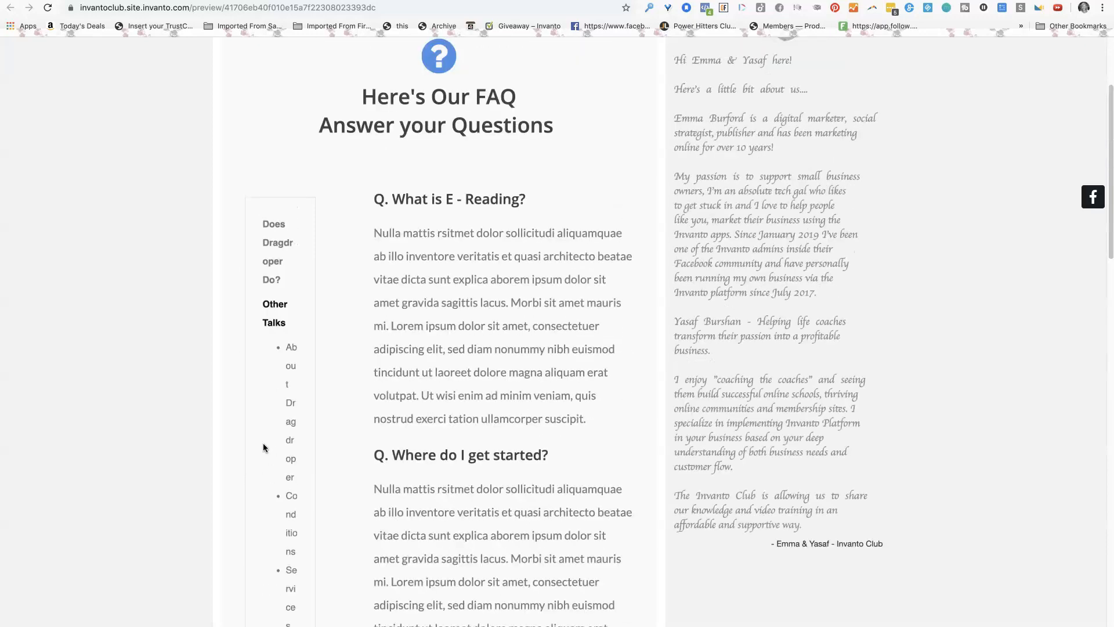
{"action": "scroll", "coordinate": [263, 443], "scroll_direction": "up", "scroll_amount": 2}
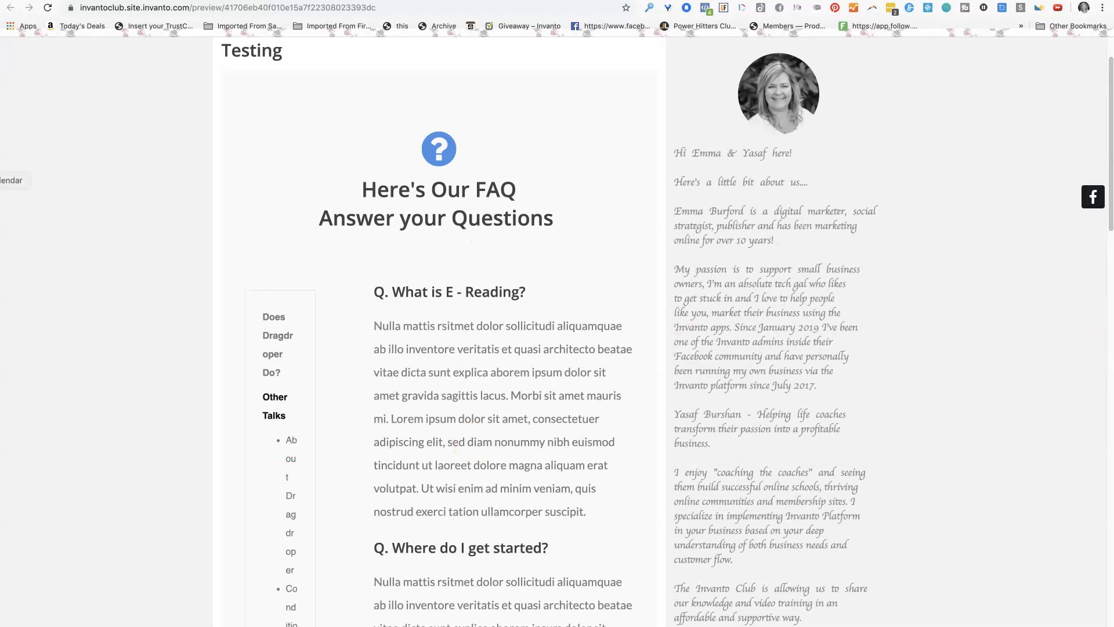
{"action": "scroll", "coordinate": [522, 347], "scroll_direction": "down", "scroll_amount": 3}
{"action": "scroll", "coordinate": [522, 347], "scroll_direction": "up", "scroll_amount": 4}
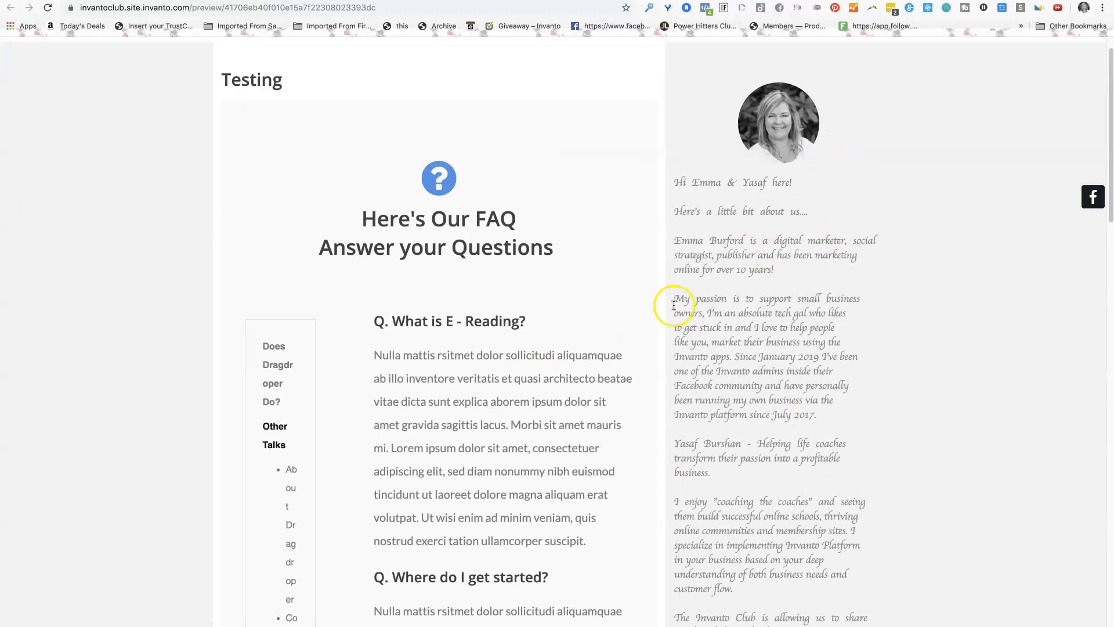
Narrow the preview's browser window to less than half width, center it, and examine the FAQ layout and countdown timer
{"action": "left_click_drag", "start_coordinate": [1109, 299], "coordinate": [485, 336]}
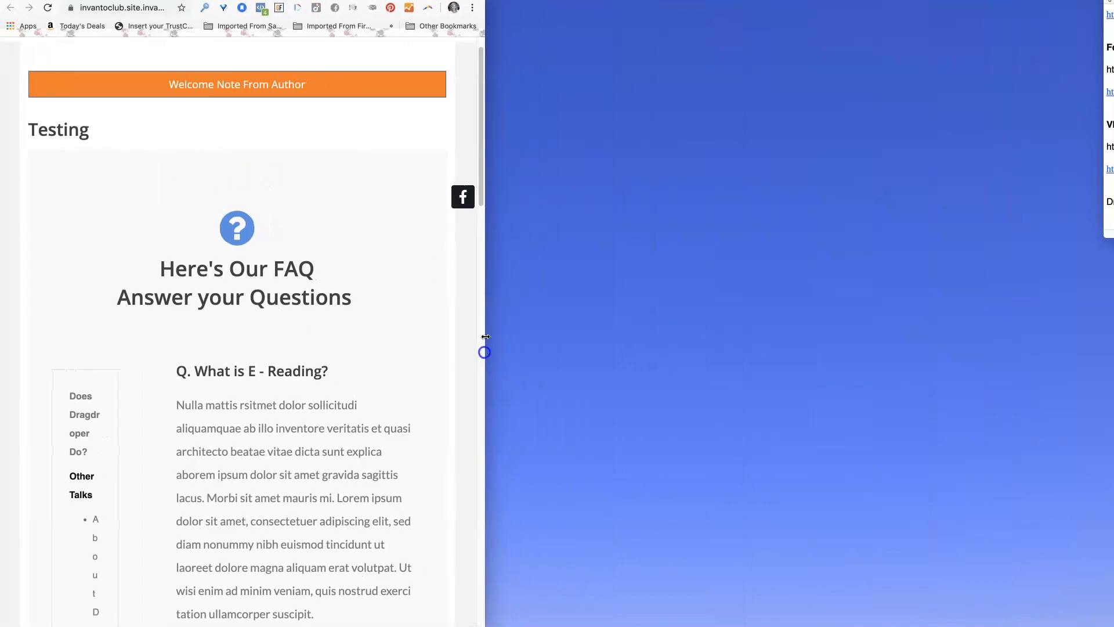
{"action": "left_click_drag", "start_coordinate": [348, 1], "coordinate": [654, 0]}
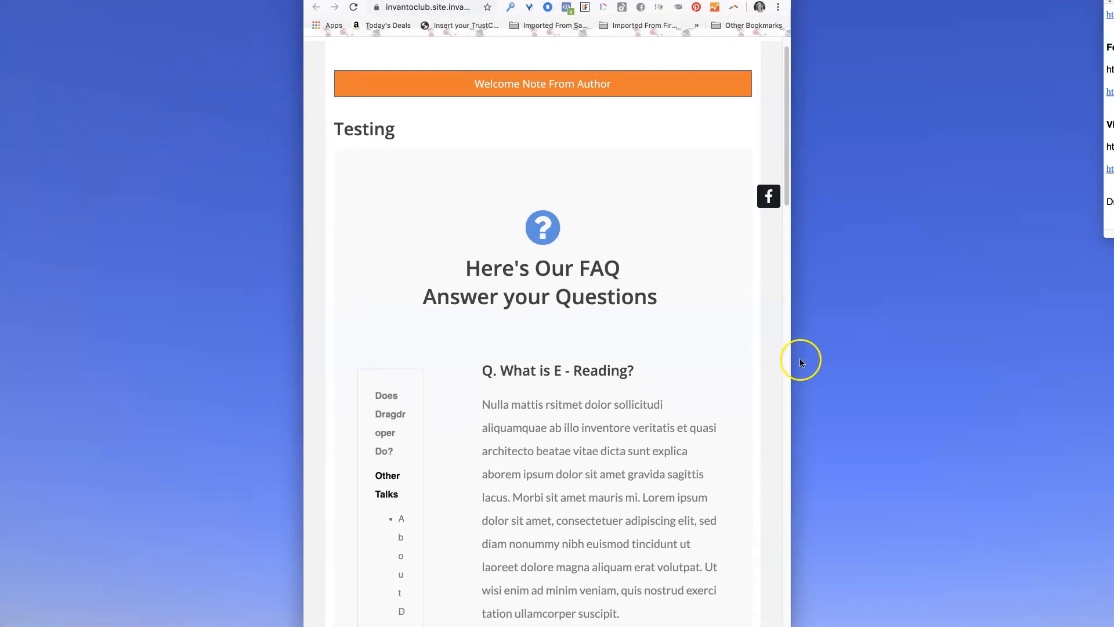
{"action": "scroll", "coordinate": [579, 378], "scroll_direction": "down", "scroll_amount": 5}
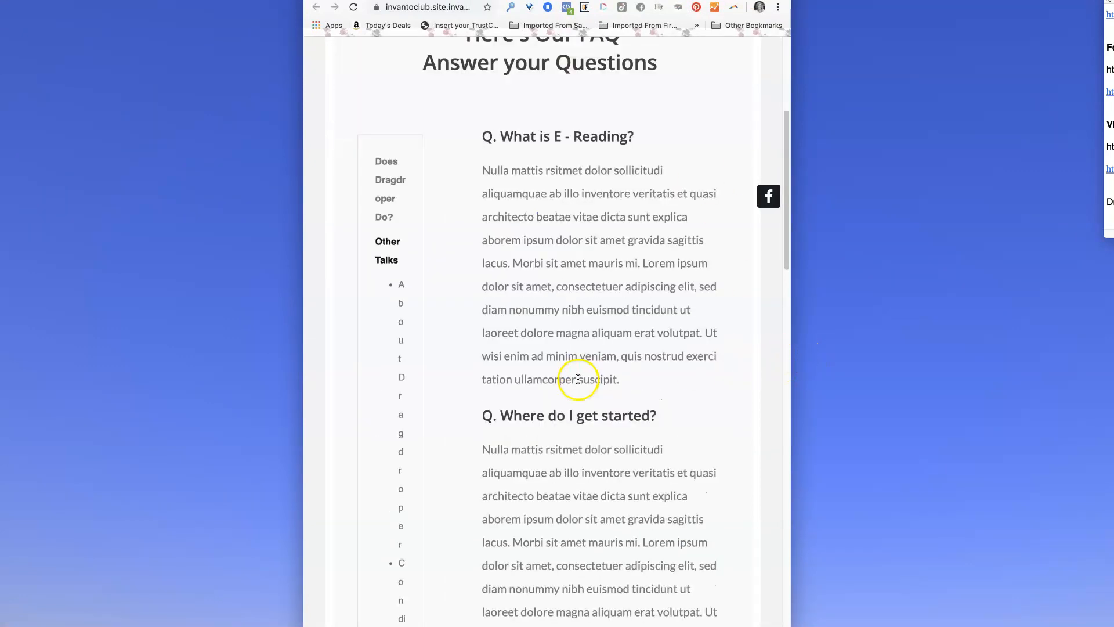
{"action": "scroll", "coordinate": [394, 352], "scroll_direction": "up", "scroll_amount": 4}
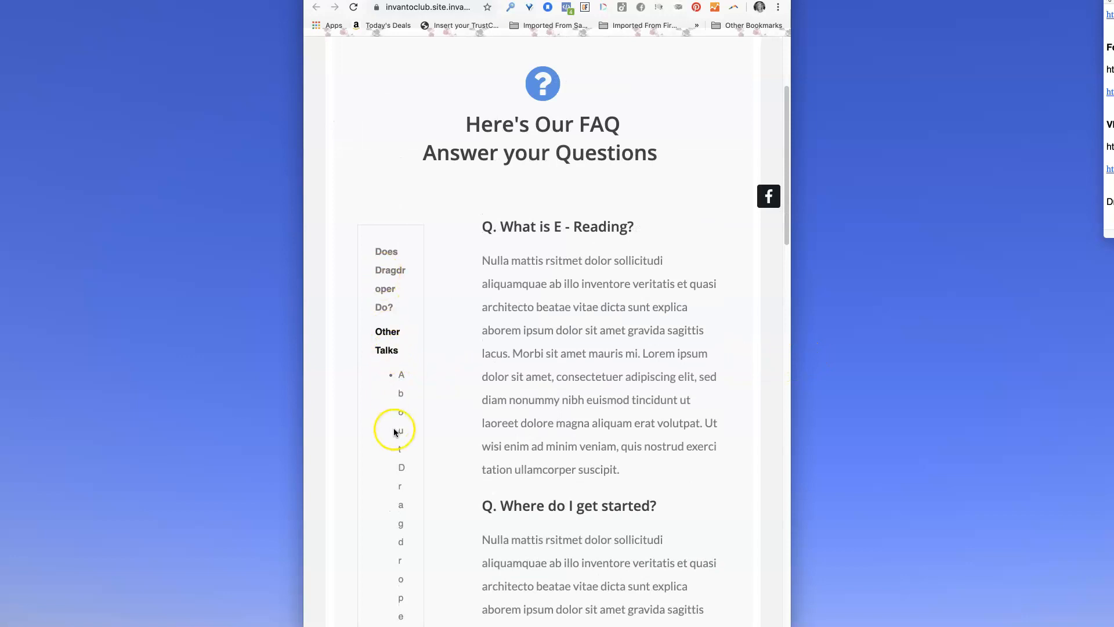
{"action": "scroll", "coordinate": [393, 426], "scroll_direction": "down", "scroll_amount": 10}
{"action": "scroll", "coordinate": [393, 428], "scroll_direction": "down", "scroll_amount": 15}
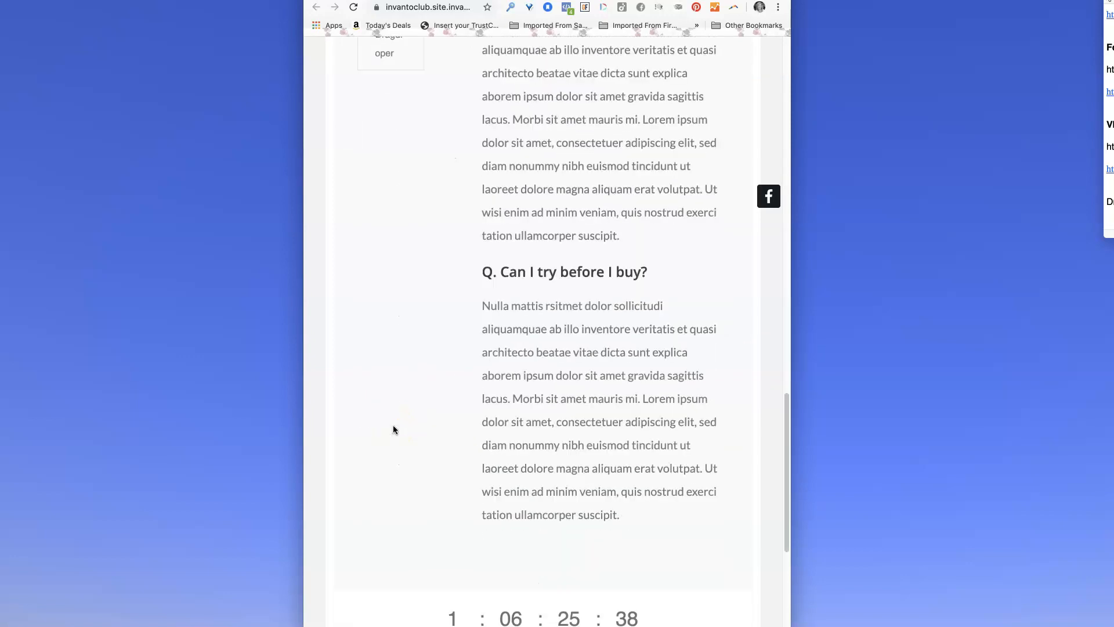
{"action": "scroll", "coordinate": [452, 383], "scroll_direction": "up", "scroll_amount": 15}
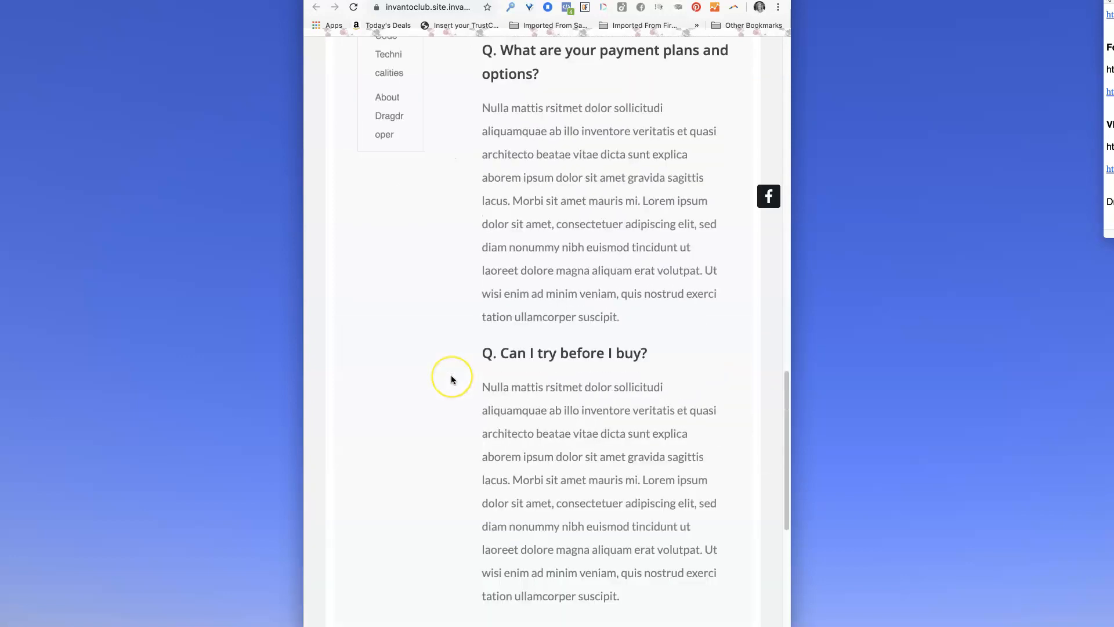
{"action": "scroll", "coordinate": [451, 379], "scroll_direction": "up", "scroll_amount": 15}
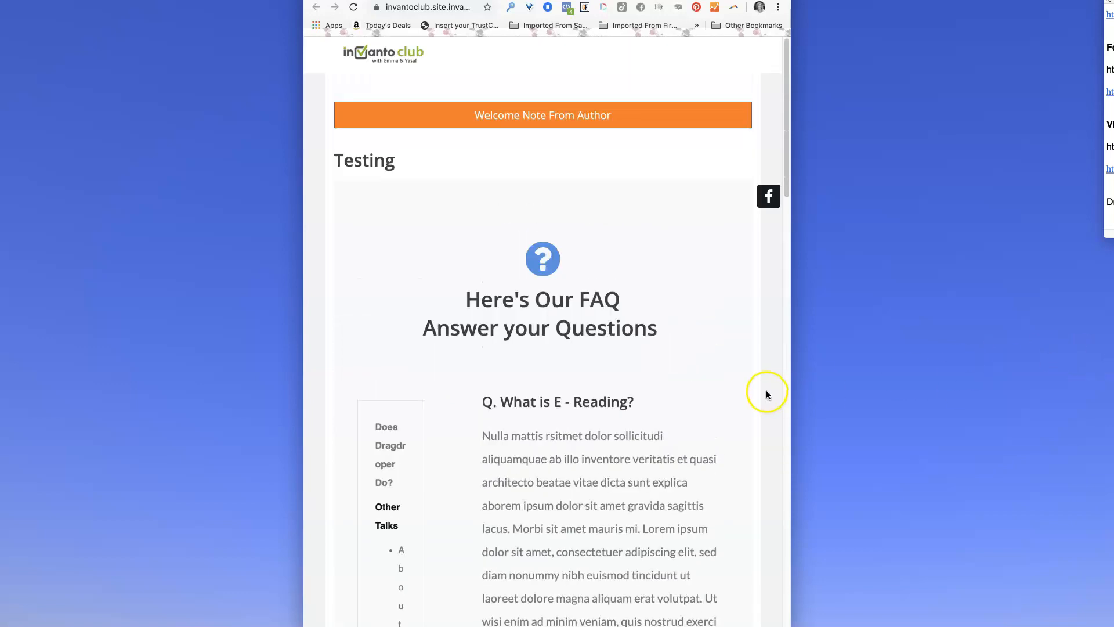
{"action": "scroll", "coordinate": [551, 390], "scroll_direction": "down", "scroll_amount": 20}
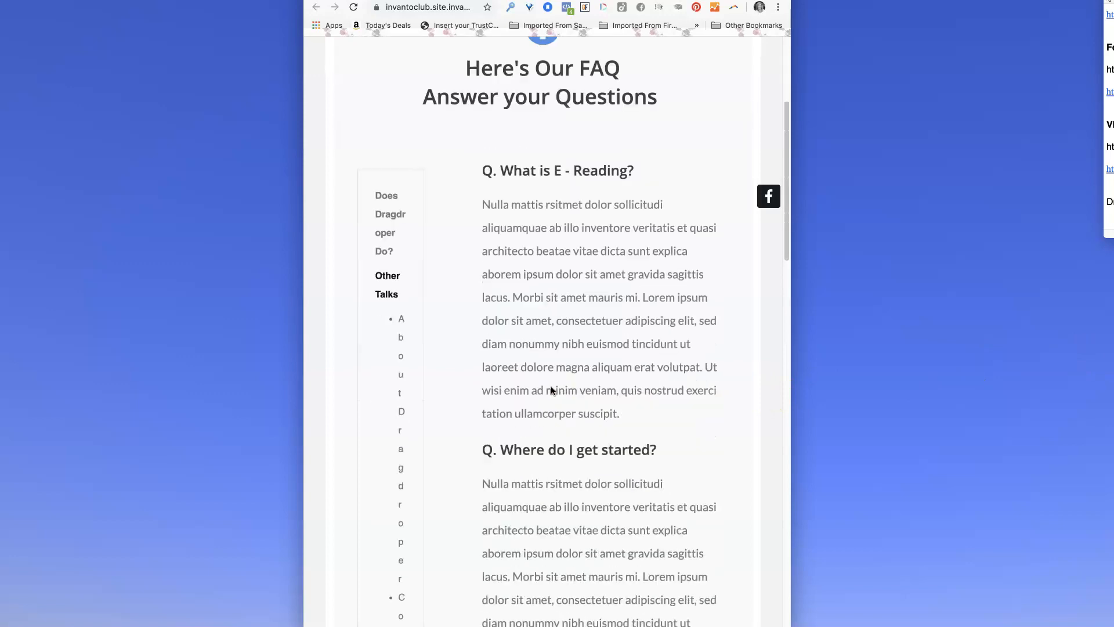
{"action": "scroll", "coordinate": [551, 387], "scroll_direction": "down", "scroll_amount": 3}
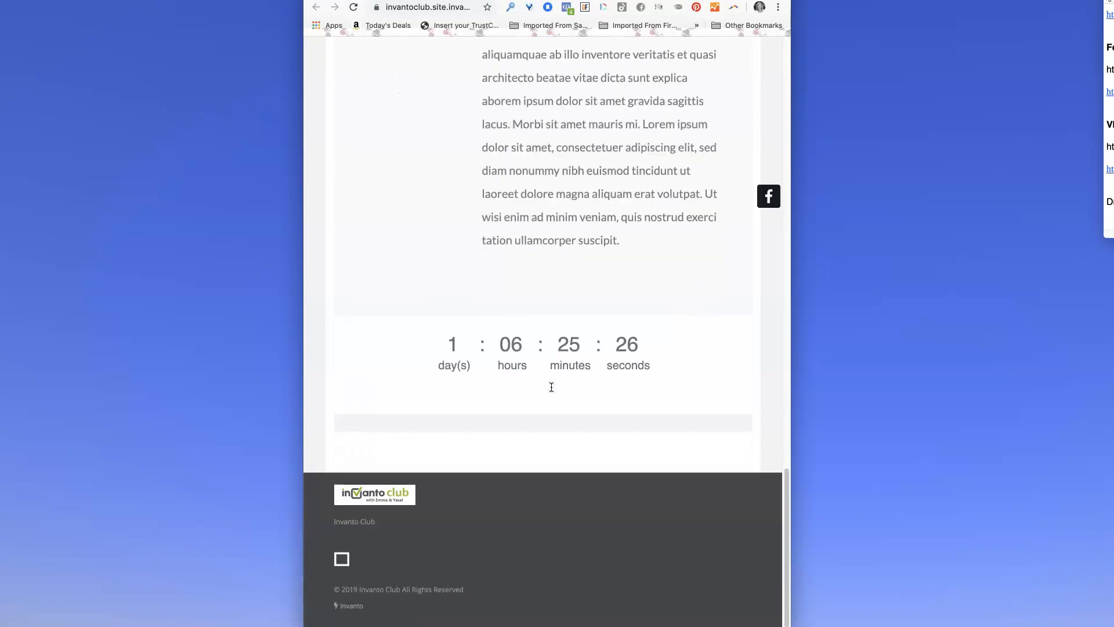
{"action": "scroll", "coordinate": [551, 387], "scroll_direction": "up", "scroll_amount": 20}
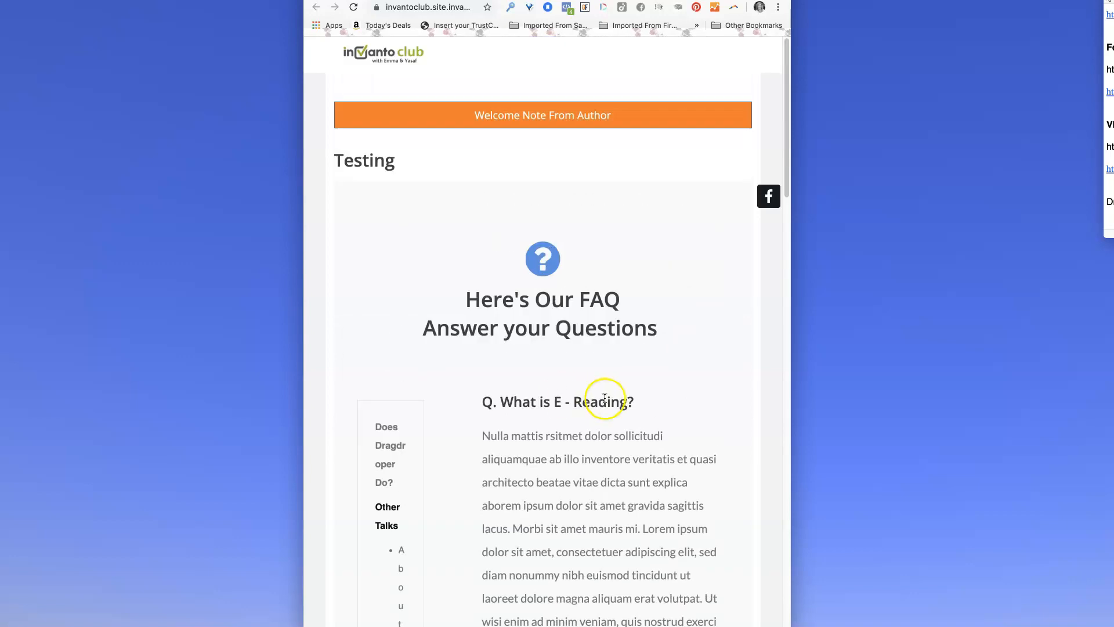
{"action": "scroll", "coordinate": [603, 395], "scroll_direction": "down", "scroll_amount": 8}
{"action": "scroll", "coordinate": [602, 399], "scroll_direction": "down", "scroll_amount": 20}
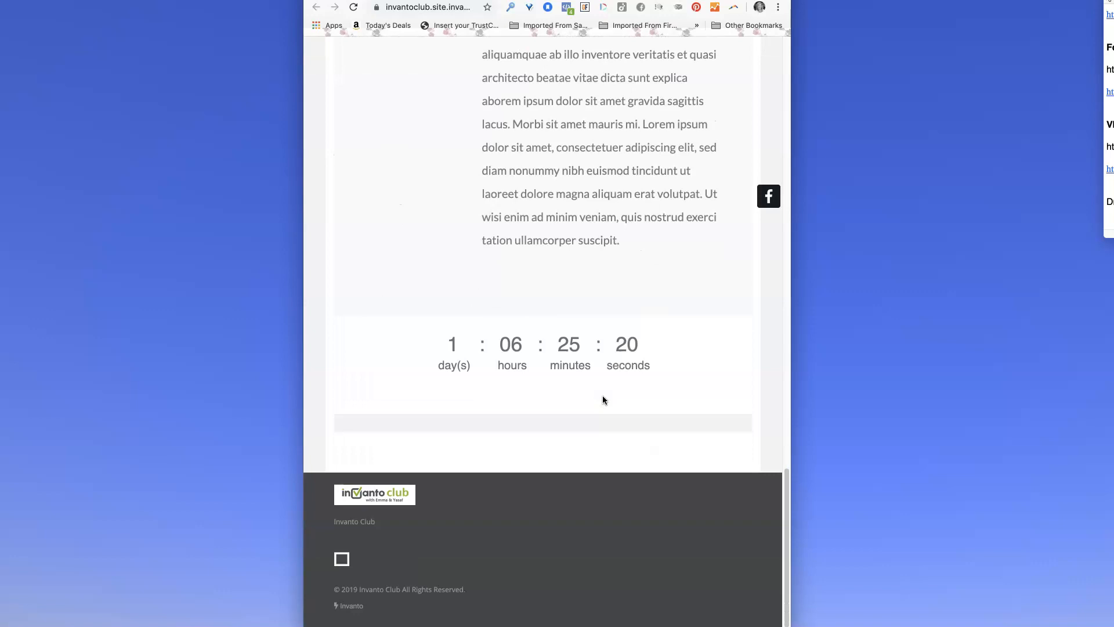
{"action": "left_click", "coordinate": [590, 385]}
{"action": "left_click", "coordinate": [763, 394]}
{"action": "left_click", "coordinate": [744, 405]}
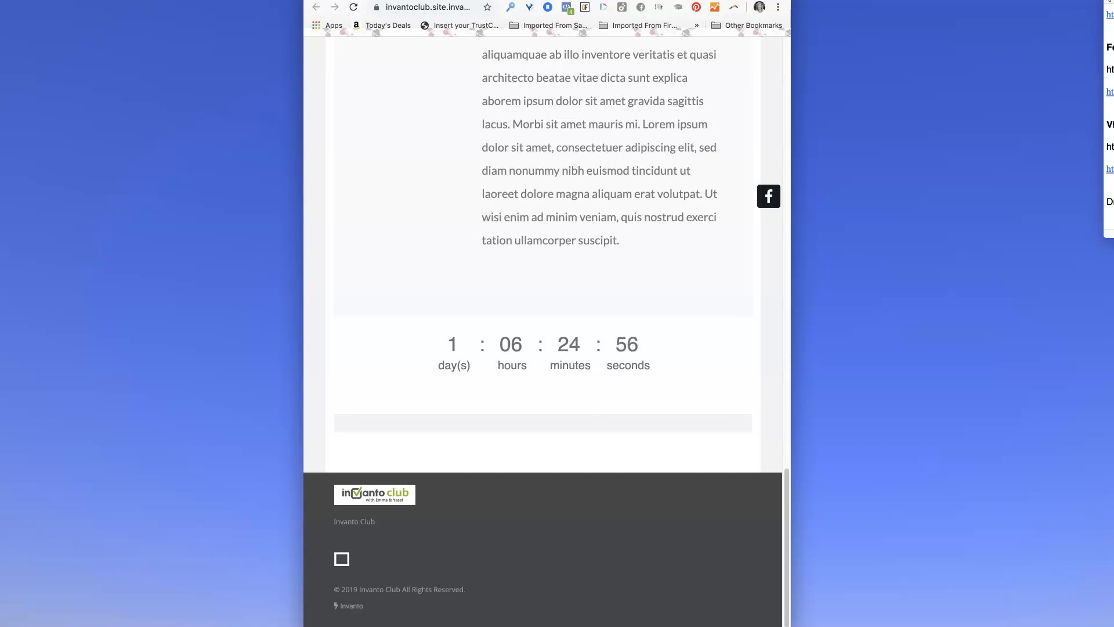